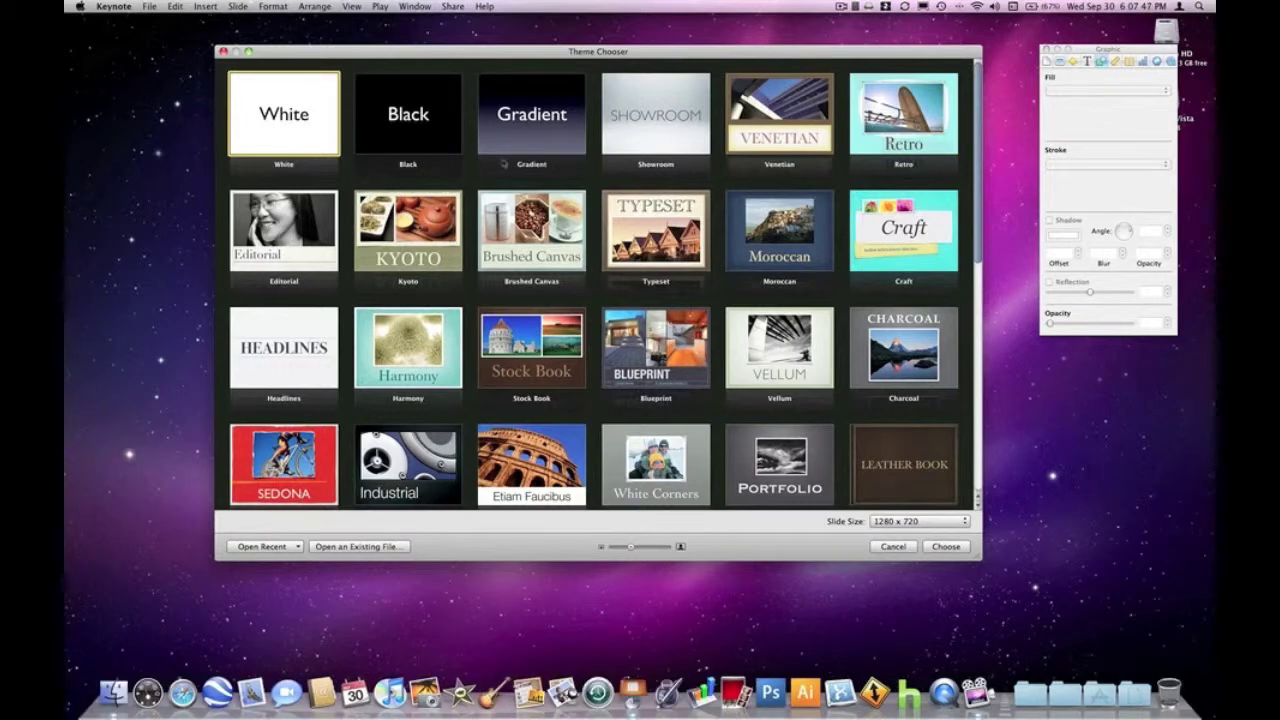
- Start a new Black-theme presentation and delete its title and subtitle placeholders
click(431, 131)
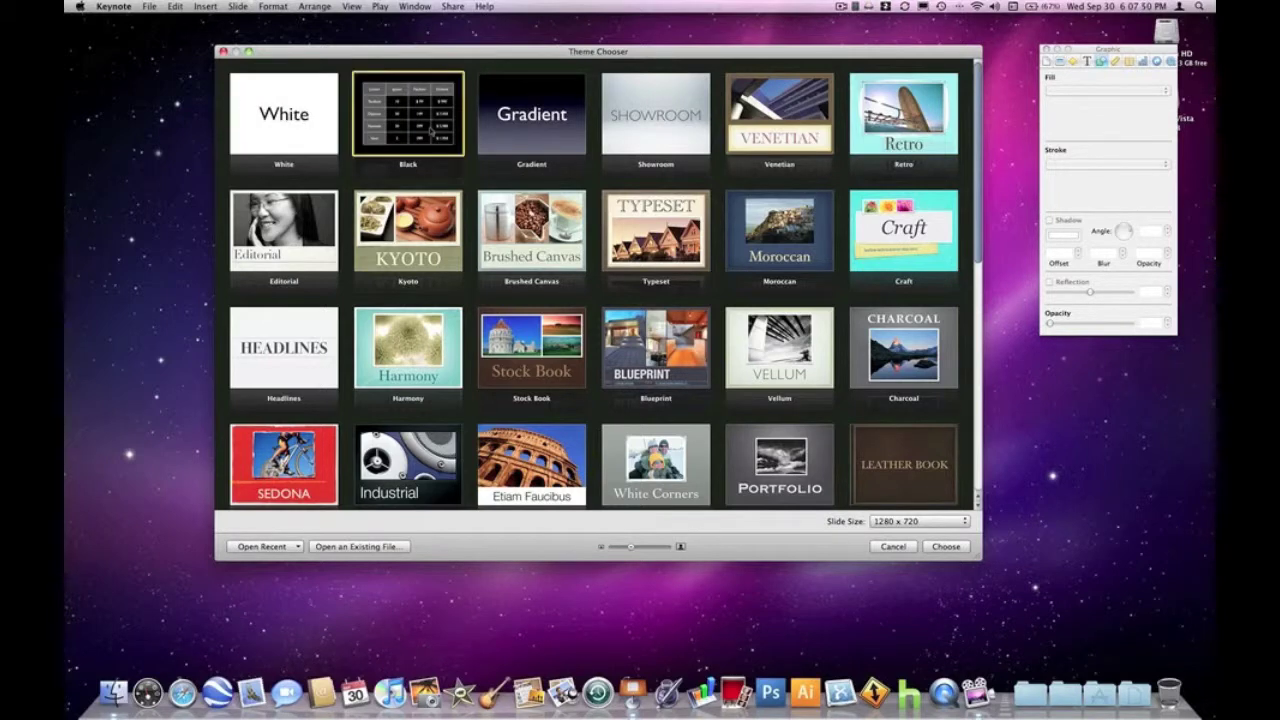
double_click(431, 131)
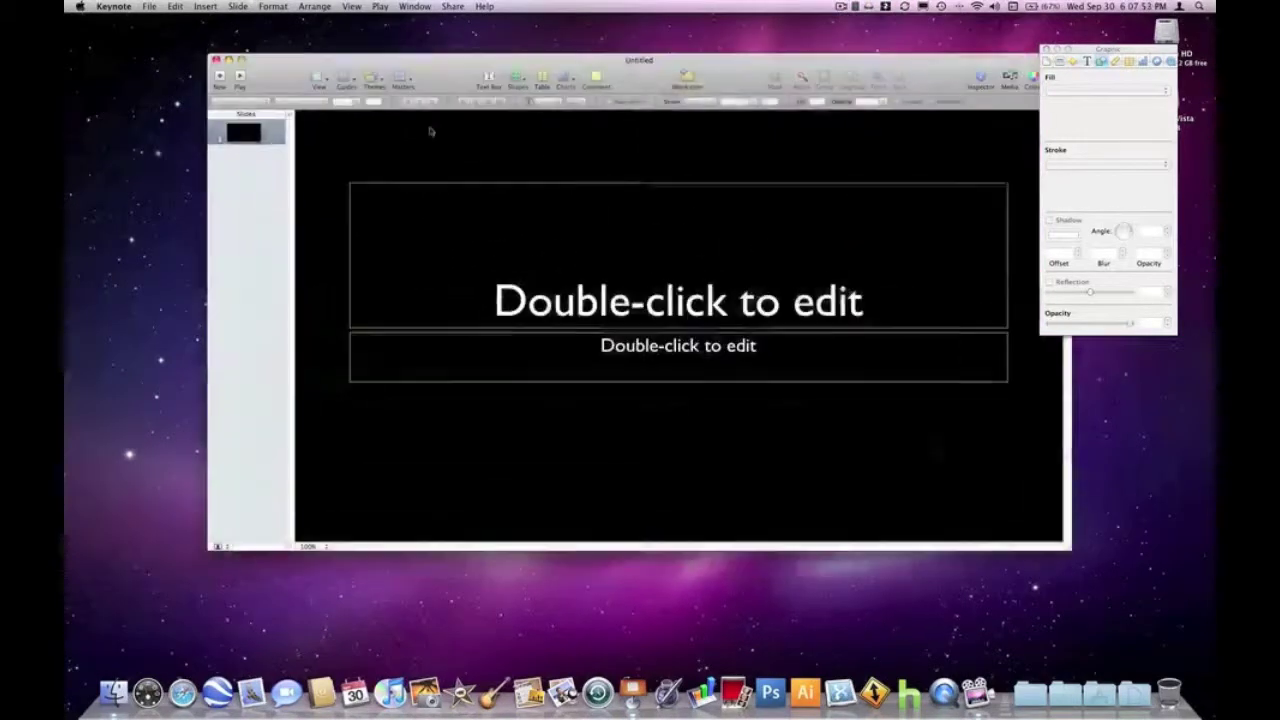
mouse_move(554, 64)
mouse_down()
mouse_move(418, 42)
mouse_move(445, 52)
mouse_up()
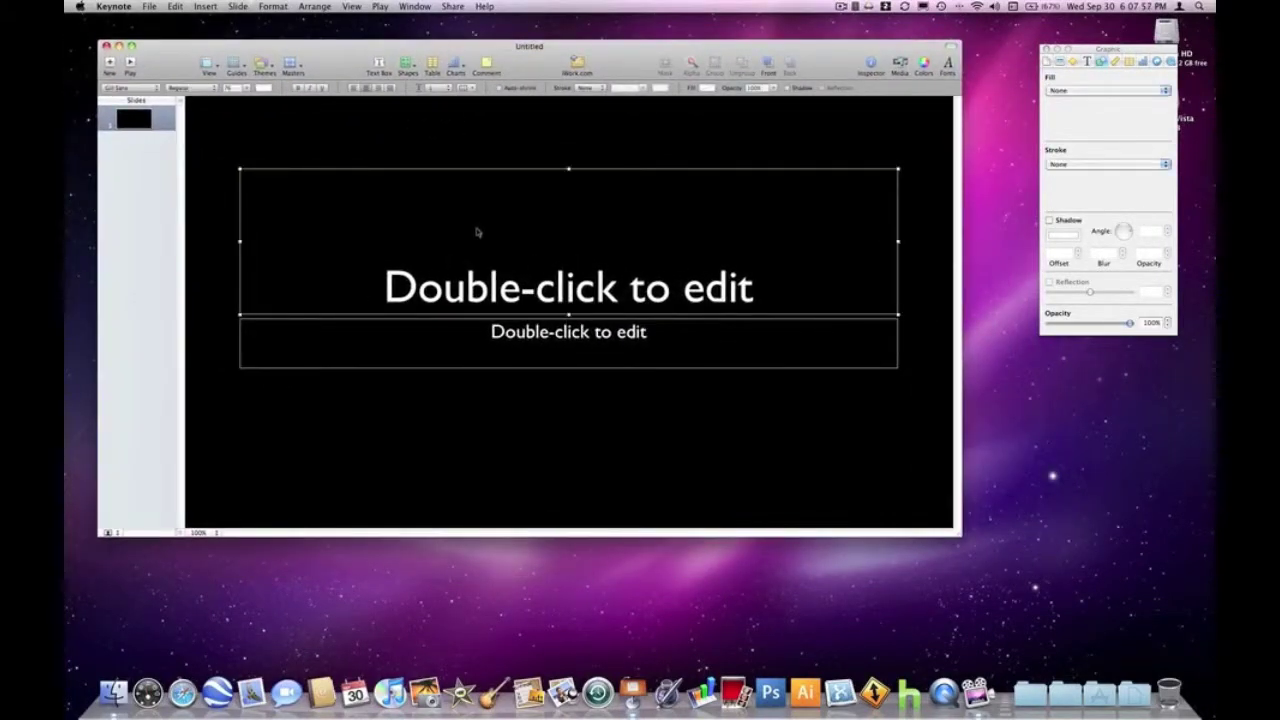
key(Delete)
click(474, 330)
key(Delete)
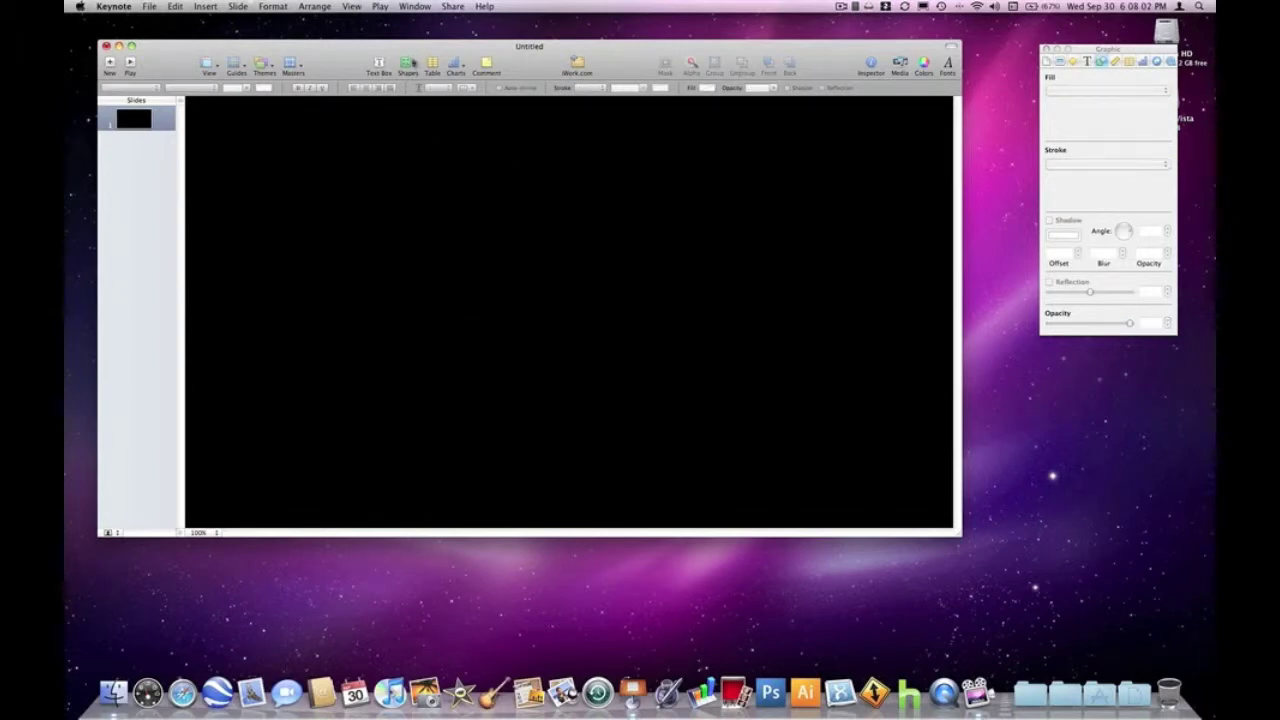
- Insert a square, move it to the slide's top-left and stretch it into a tall rectangle
click(413, 63)
click(425, 136)
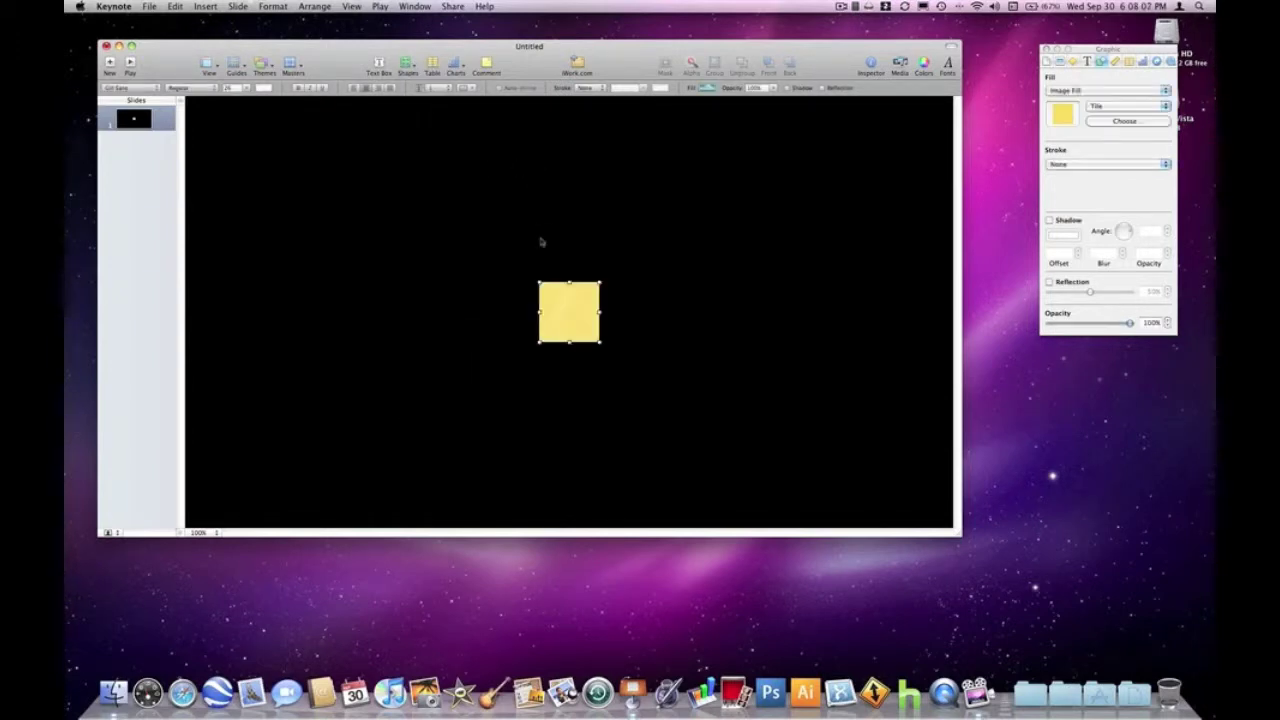
drag(560, 314, 258, 148)
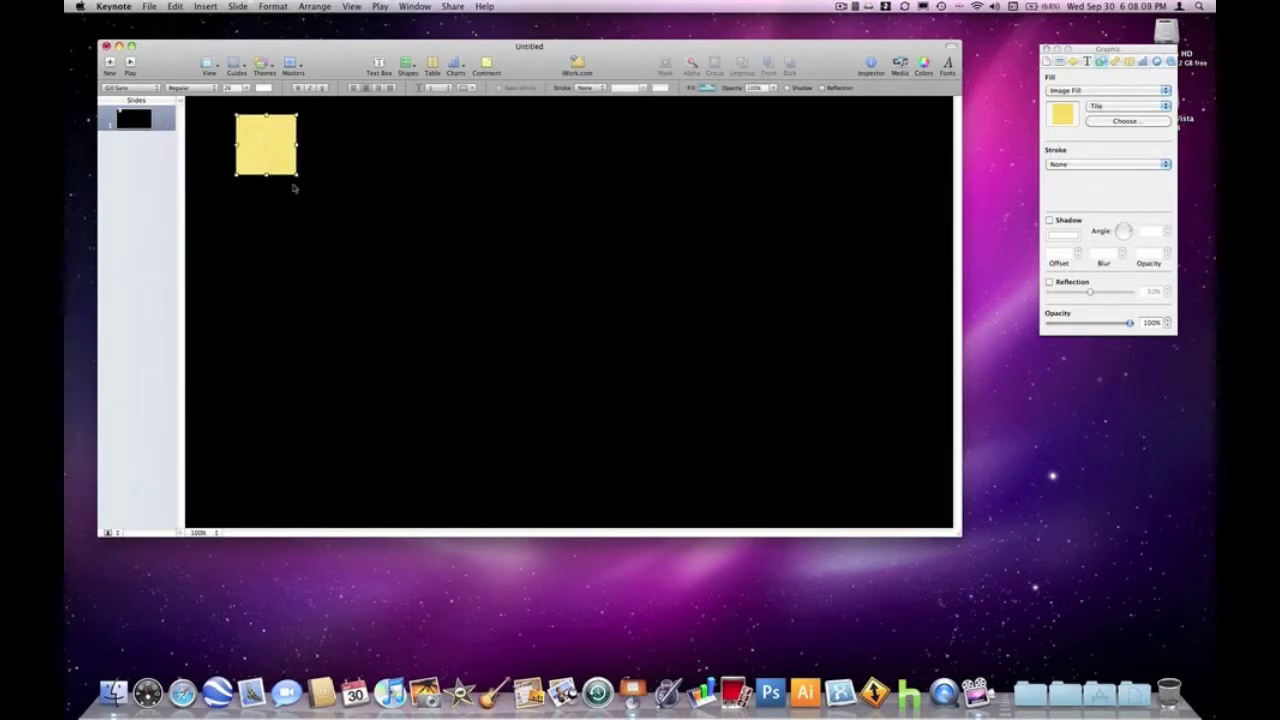
click(297, 181)
click(296, 175)
drag(296, 175, 448, 465)
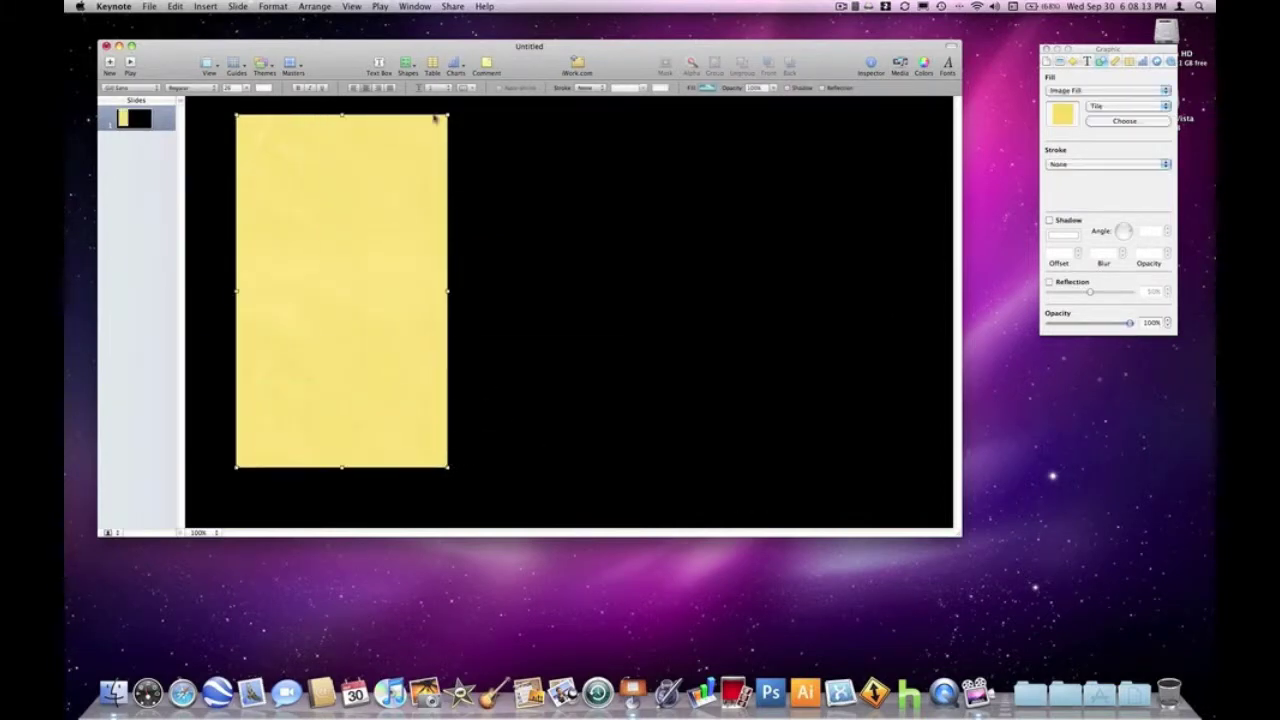
- Insert a circle, enlarge it, and move it down to the slide's right side
click(410, 64)
click(414, 191)
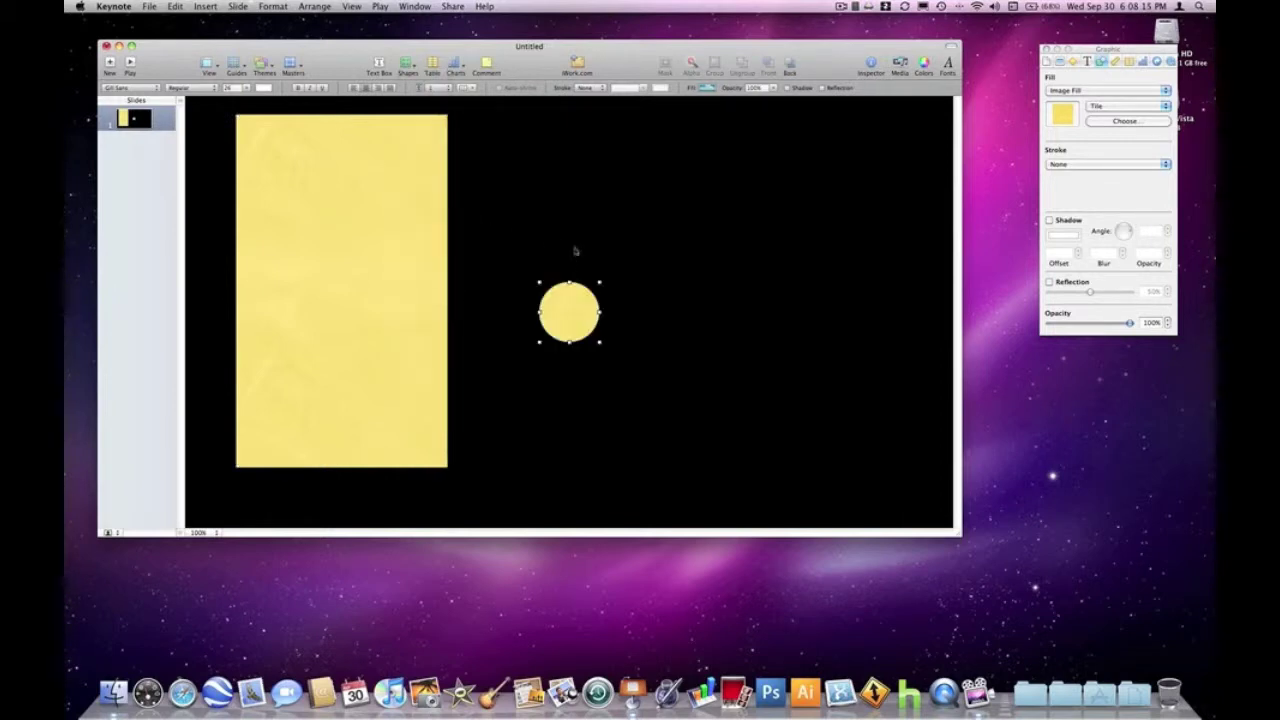
mouse_move(599, 279)
mouse_down()
mouse_move(688, 256)
mouse_move(679, 172)
mouse_move(807, 150)
mouse_up()
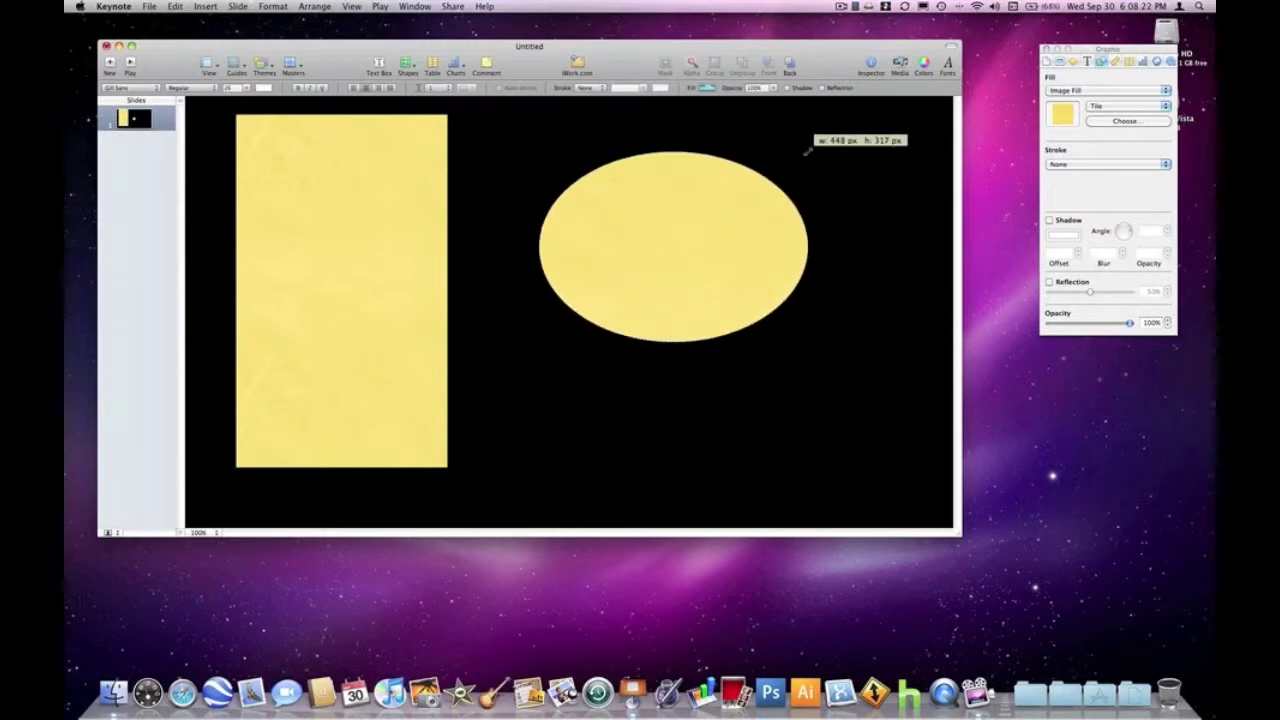
mouse_move(807, 150)
mouse_down()
mouse_move(608, 236)
mouse_move(690, 243)
mouse_up()
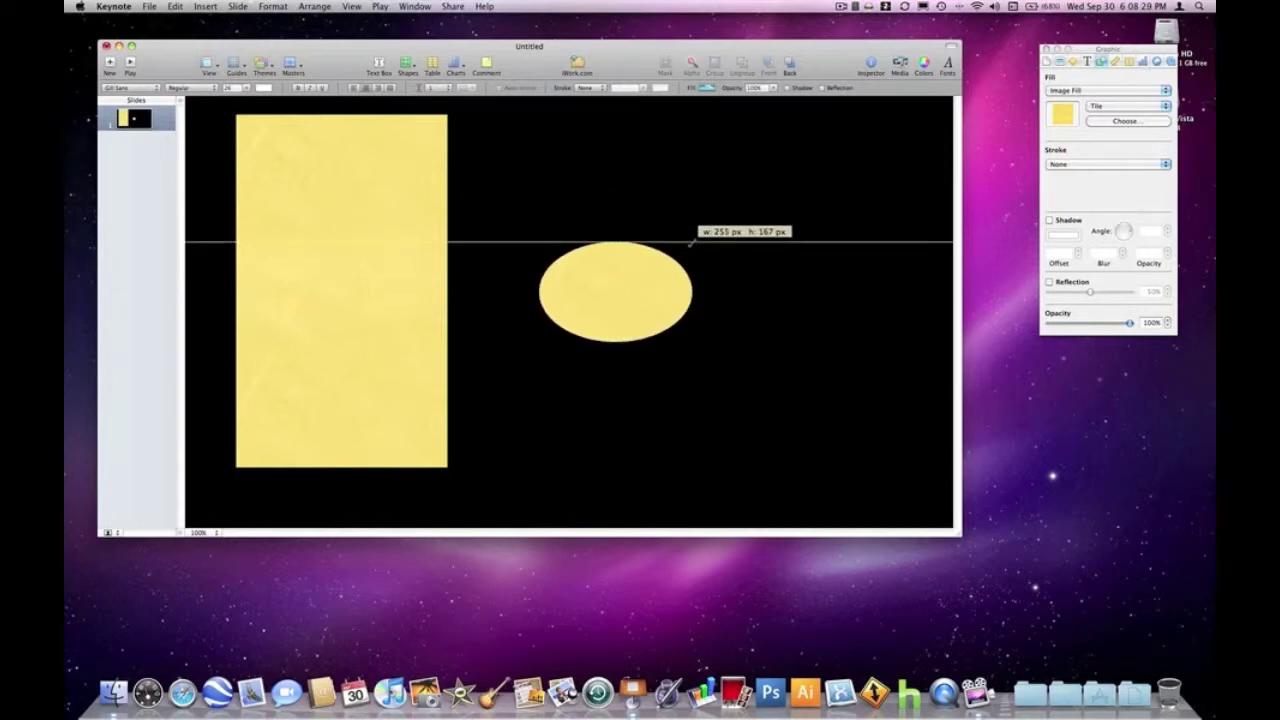
mouse_move(690, 243)
mouse_down()
mouse_move(745, 258)
mouse_move(616, 281)
mouse_move(604, 255)
mouse_move(676, 202)
mouse_move(622, 257)
mouse_move(663, 222)
mouse_move(766, 114)
mouse_up()
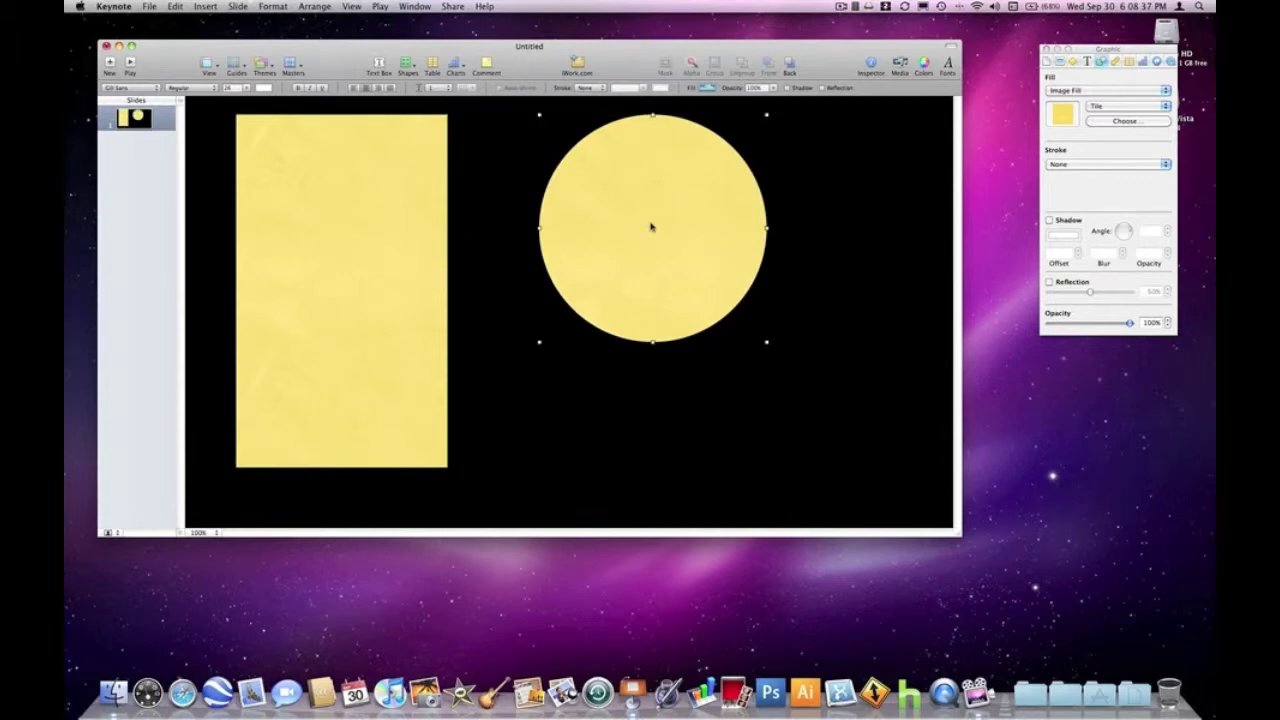
drag(651, 227, 721, 289)
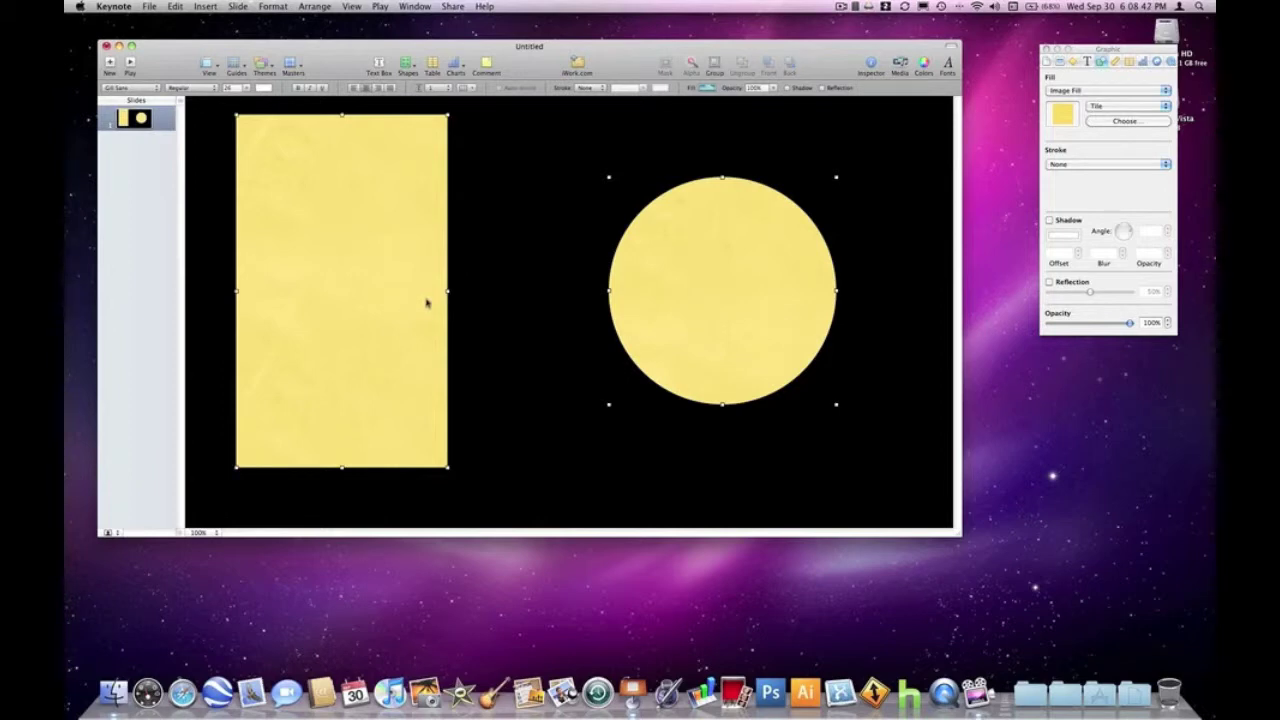
click(1076, 90)
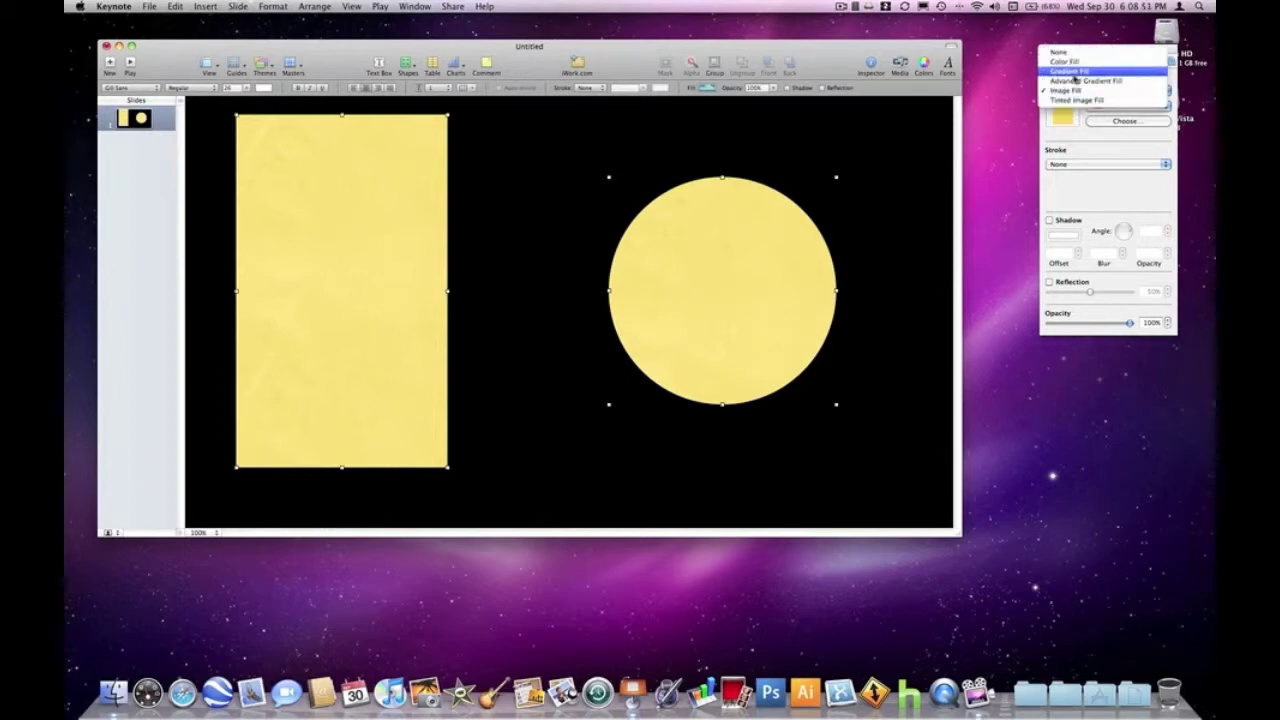
- Give both shapes a white-to-grey Advanced Gradient Fill instead of the textured yellow
click(1075, 74)
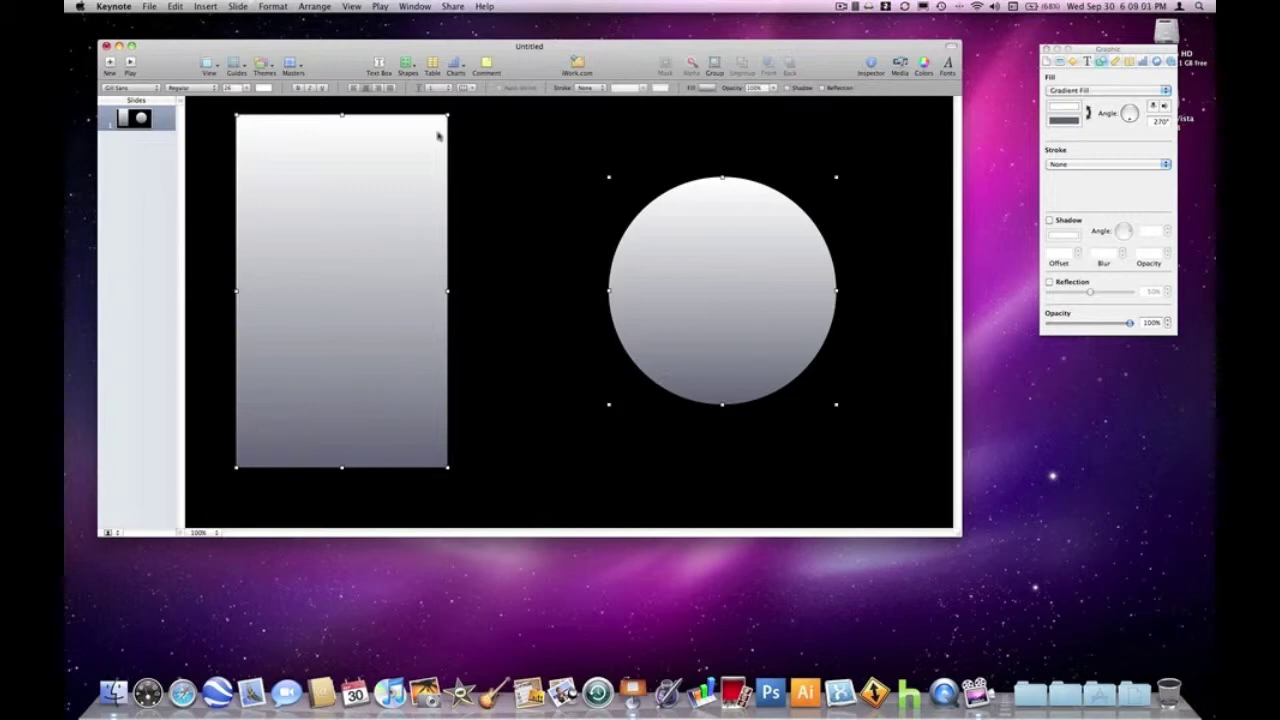
click(1085, 90)
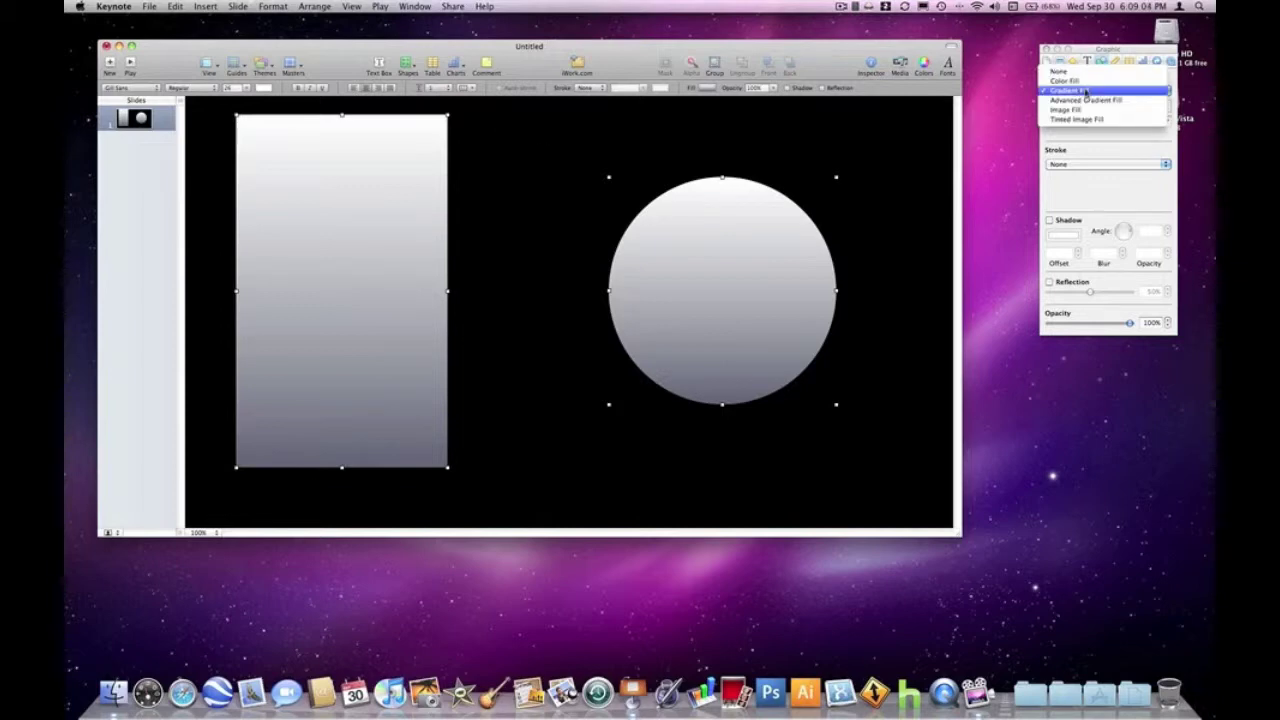
click(1085, 98)
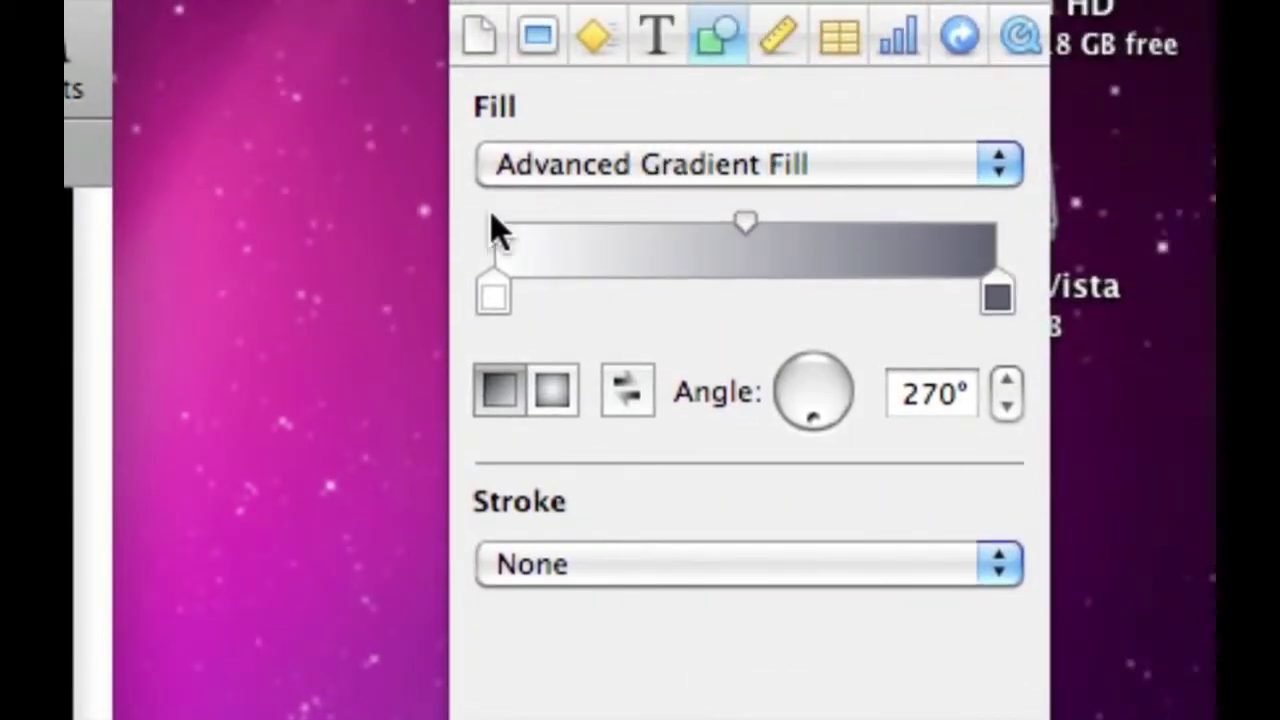
click(977, 237)
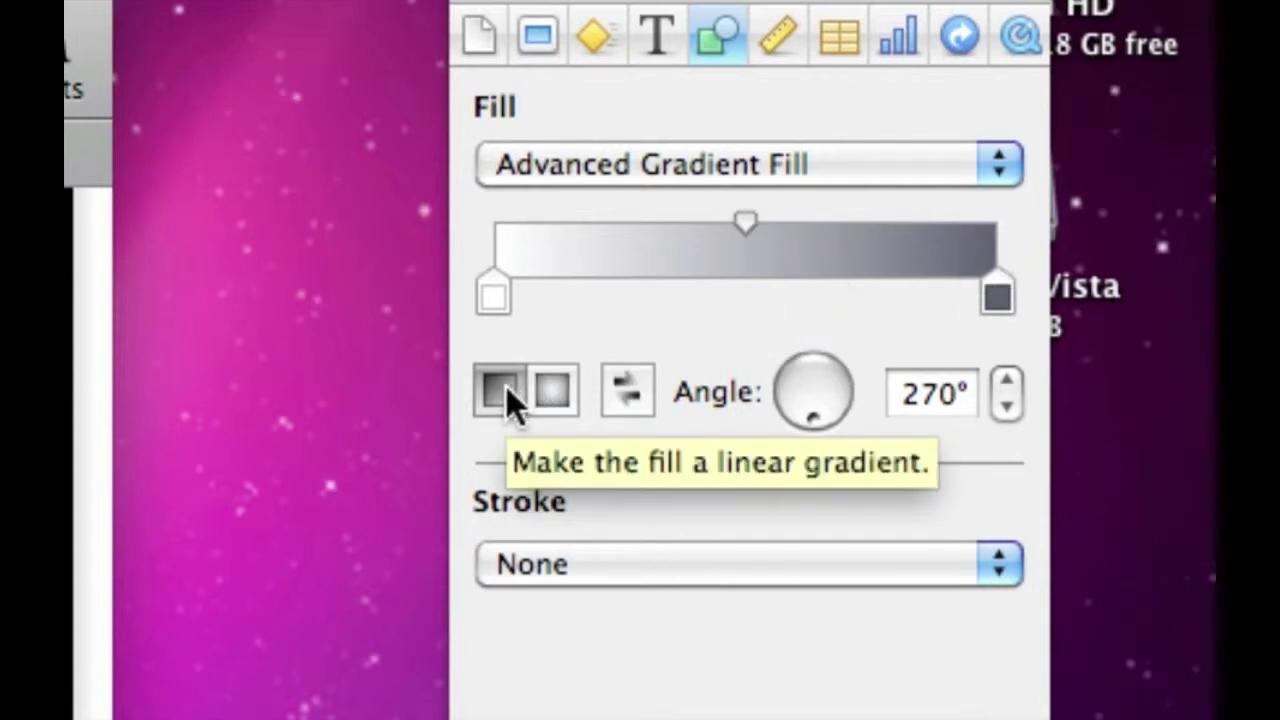
click(548, 387)
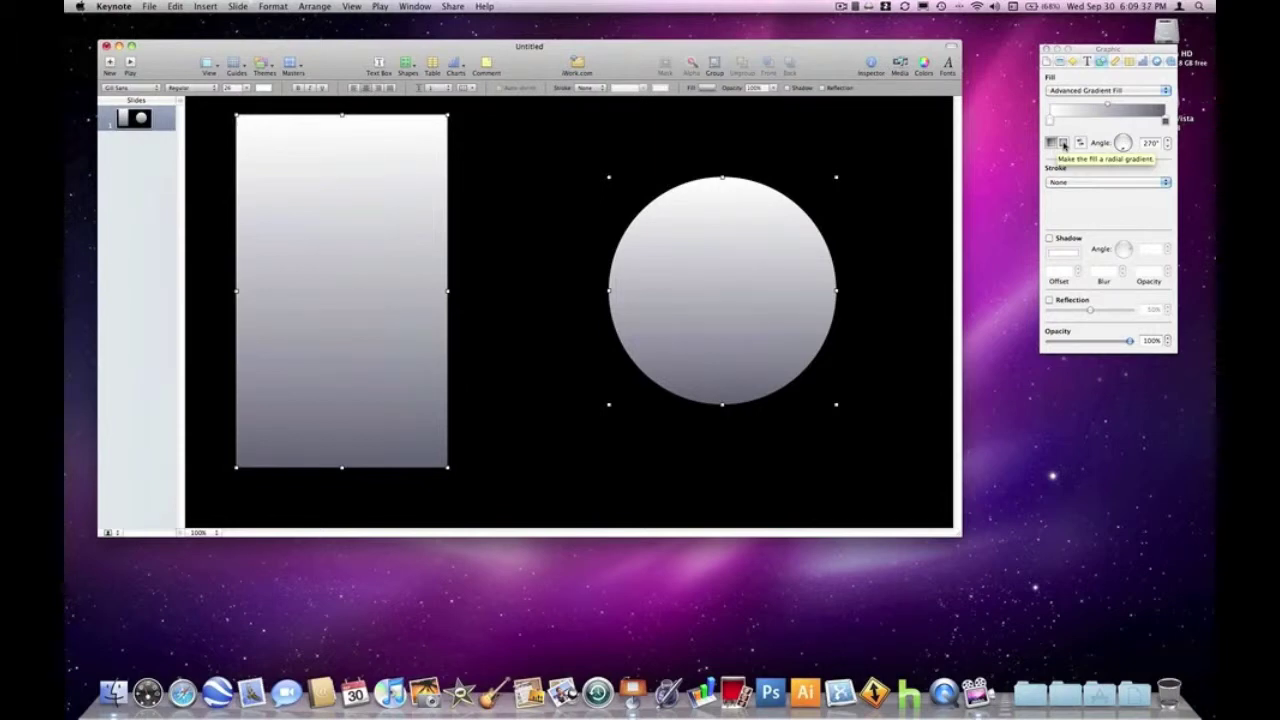
click(1063, 145)
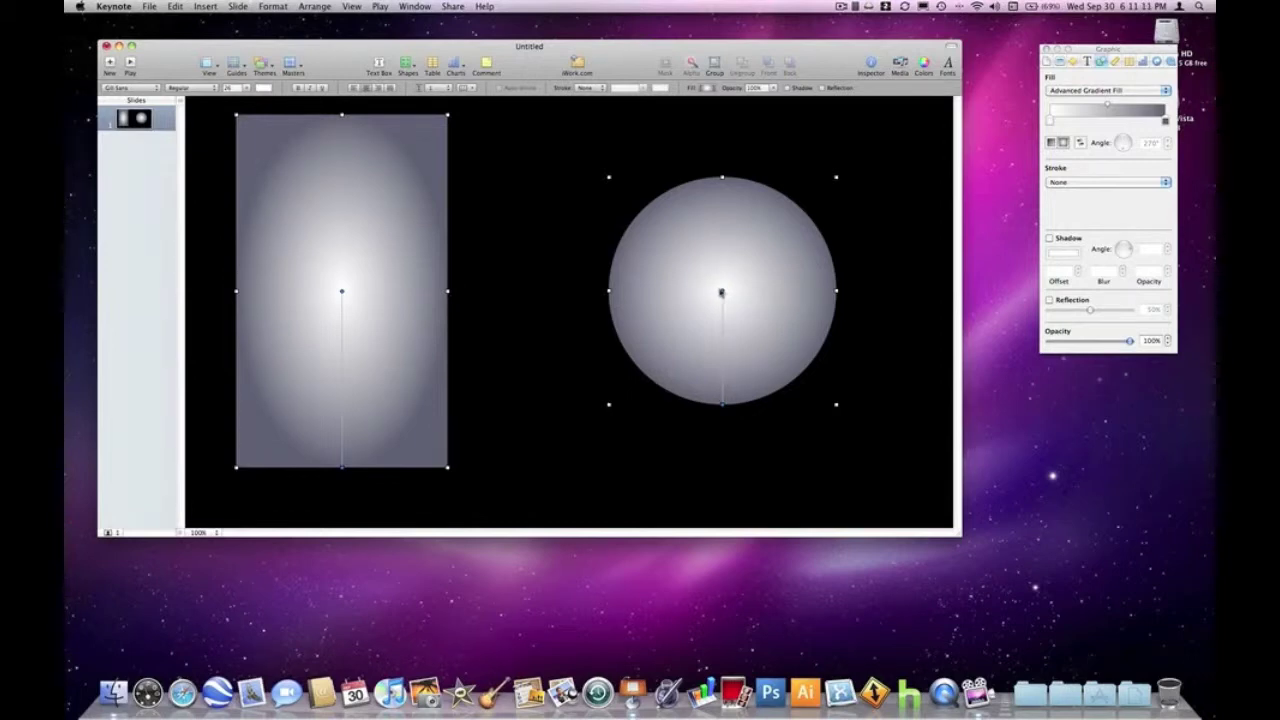
- Drag the circle's radial gradient centre until its highlight sits near the left edge
mouse_move(721, 289)
mouse_down()
mouse_move(741, 361)
mouse_move(771, 357)
mouse_move(789, 329)
mouse_move(787, 218)
mouse_move(720, 214)
mouse_move(686, 366)
mouse_move(689, 289)
mouse_move(709, 280)
mouse_move(724, 292)
mouse_move(721, 338)
mouse_up()
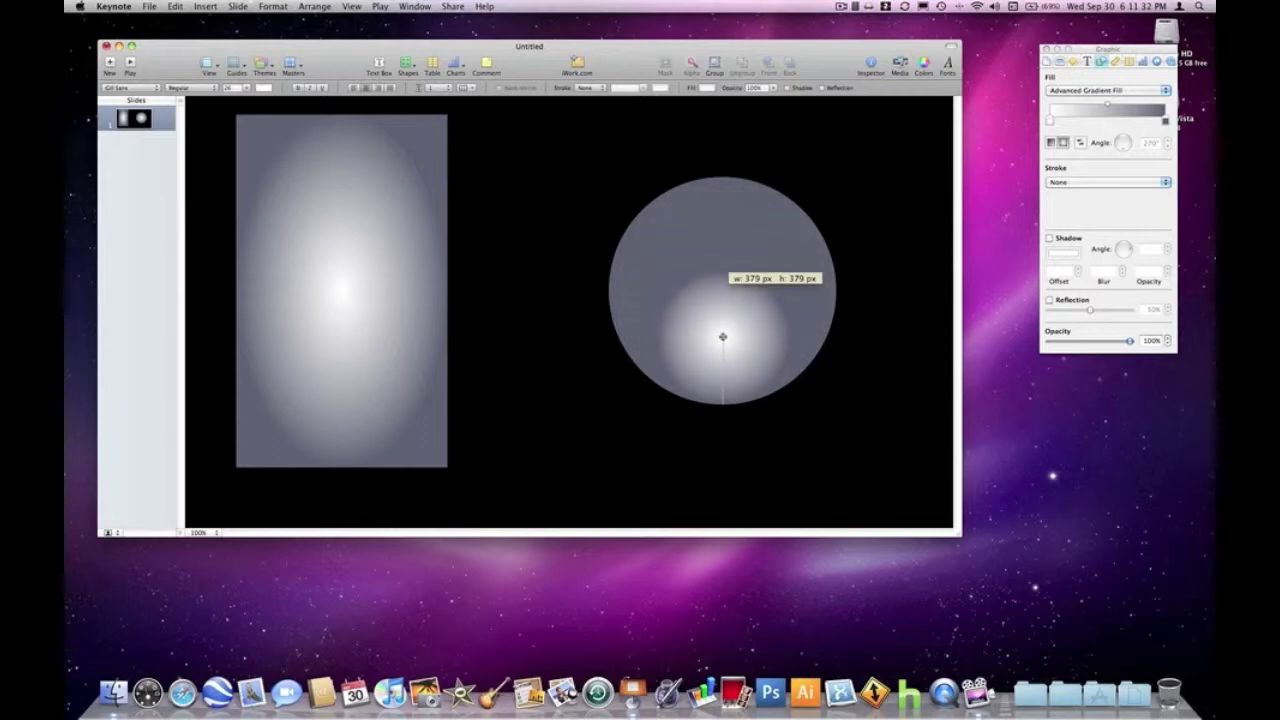
drag(724, 334, 723, 249)
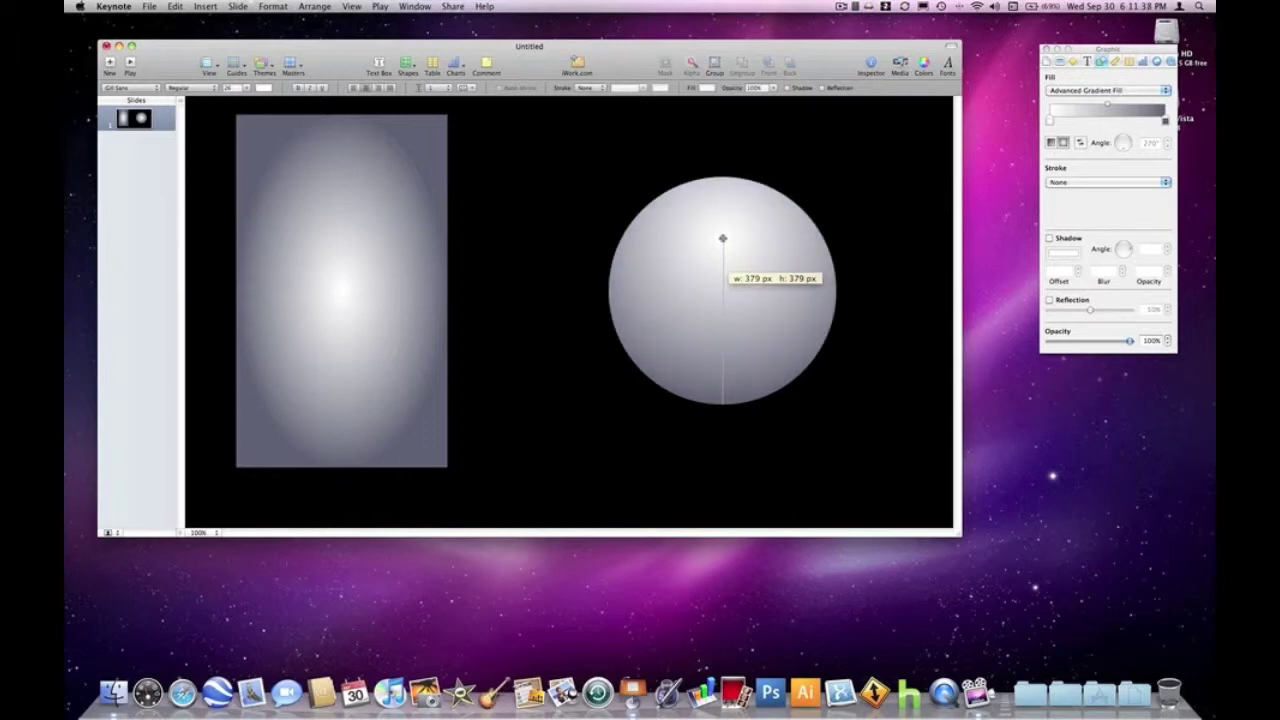
mouse_move(722, 238)
mouse_down()
mouse_move(724, 167)
mouse_move(715, 375)
mouse_up()
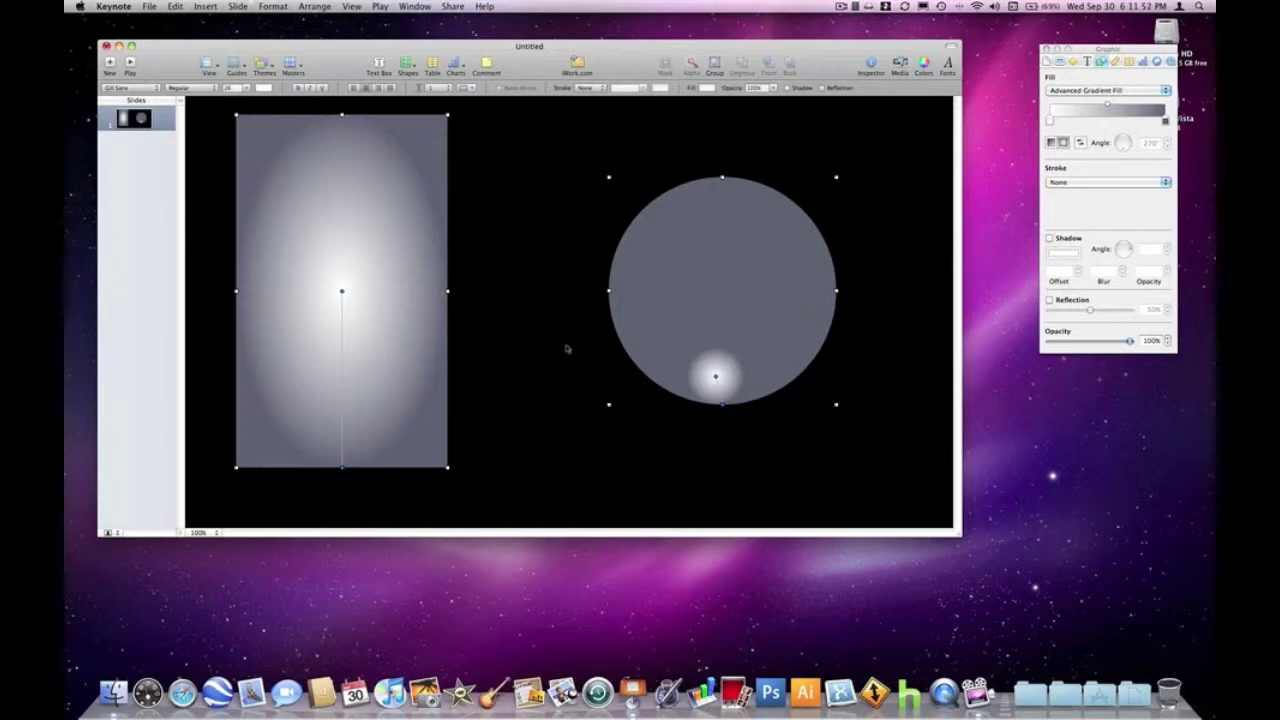
mouse_move(716, 376)
mouse_down()
mouse_move(726, 294)
mouse_move(718, 336)
mouse_up()
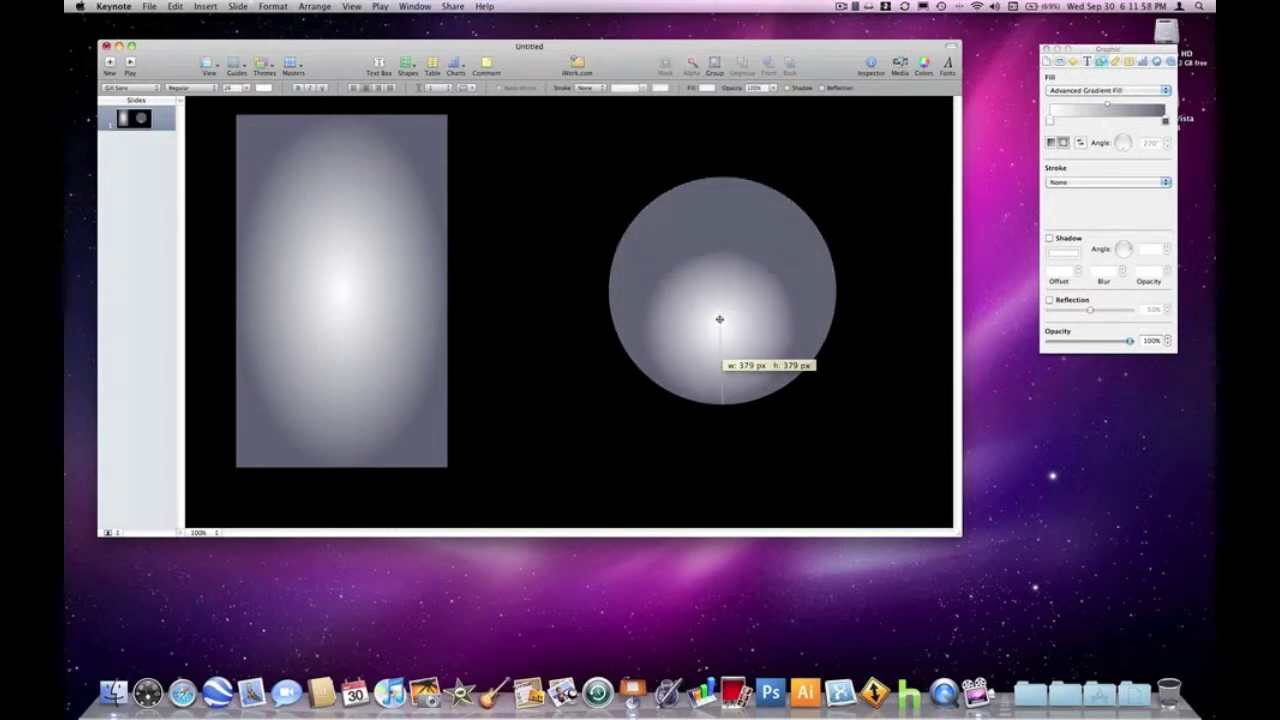
mouse_move(718, 336)
mouse_down()
mouse_move(726, 246)
mouse_move(723, 317)
mouse_move(723, 283)
mouse_move(680, 309)
mouse_move(772, 341)
mouse_move(766, 286)
mouse_move(737, 251)
mouse_move(703, 258)
mouse_move(680, 300)
mouse_move(705, 334)
mouse_move(746, 340)
mouse_move(771, 323)
mouse_move(787, 281)
mouse_move(649, 260)
mouse_move(566, 277)
mouse_move(654, 320)
mouse_move(745, 326)
mouse_move(780, 283)
mouse_move(714, 271)
mouse_move(726, 289)
mouse_move(771, 286)
mouse_move(791, 331)
mouse_move(643, 337)
mouse_move(649, 288)
mouse_up()
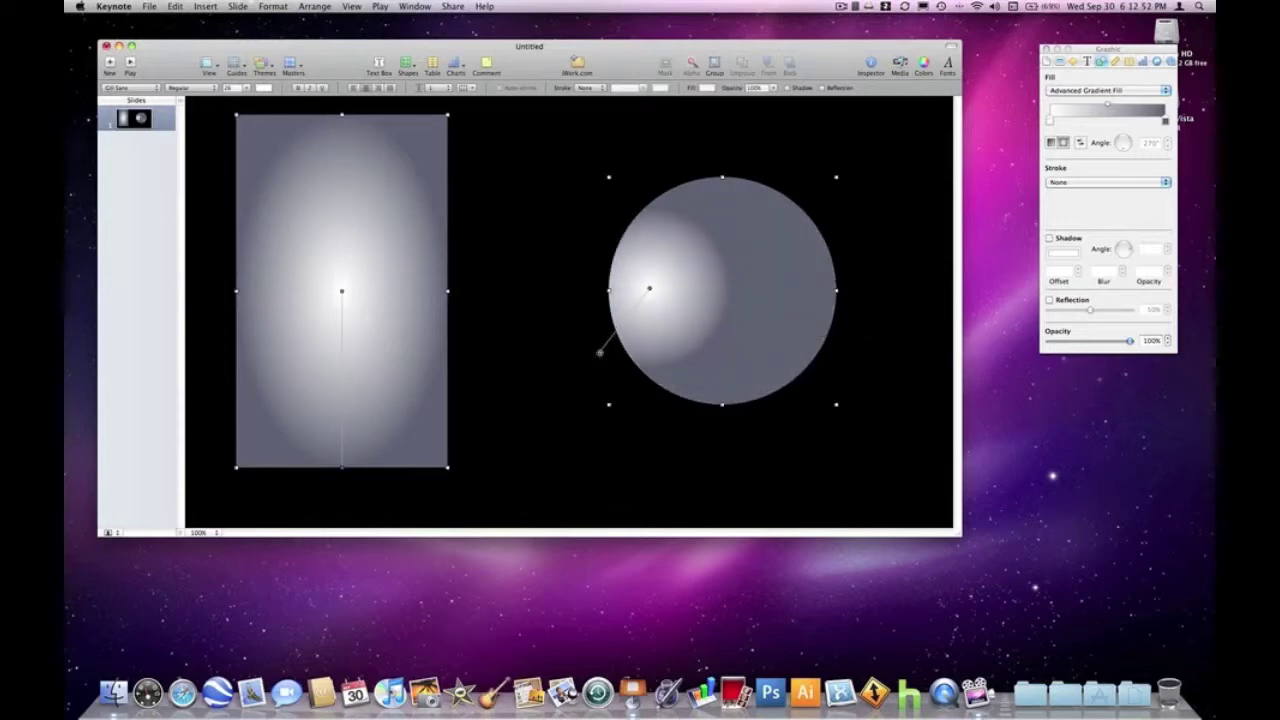
mouse_move(600, 352)
mouse_down()
mouse_move(814, 311)
mouse_move(795, 291)
mouse_up()
- Nudge the circle's shading right and move the rectangle's bright spot toward its left side
mouse_move(648, 288)
mouse_down()
mouse_move(777, 314)
mouse_move(838, 298)
mouse_move(794, 246)
mouse_move(654, 234)
mouse_move(591, 314)
mouse_move(664, 414)
mouse_move(829, 414)
mouse_move(806, 297)
mouse_move(740, 289)
mouse_move(870, 293)
mouse_move(808, 289)
mouse_move(771, 337)
mouse_move(689, 343)
mouse_move(618, 292)
mouse_move(720, 260)
mouse_move(751, 340)
mouse_move(643, 297)
mouse_move(658, 285)
mouse_up()
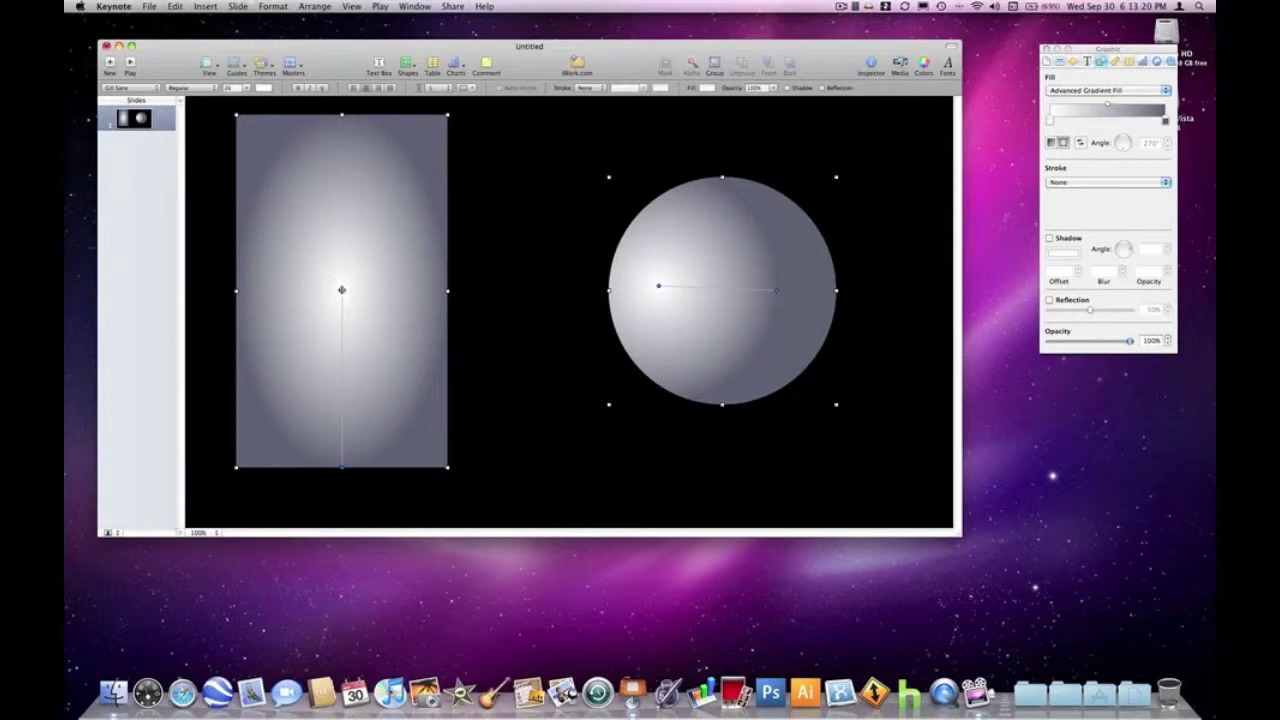
mouse_move(341, 290)
mouse_down()
mouse_move(323, 349)
mouse_move(363, 377)
mouse_move(410, 364)
mouse_move(437, 314)
mouse_move(423, 266)
mouse_move(334, 266)
mouse_move(298, 321)
mouse_move(337, 423)
mouse_move(337, 277)
mouse_move(338, 360)
mouse_move(394, 286)
mouse_move(406, 232)
mouse_move(447, 215)
mouse_move(309, 300)
mouse_move(292, 285)
mouse_move(389, 283)
mouse_move(274, 288)
mouse_up()
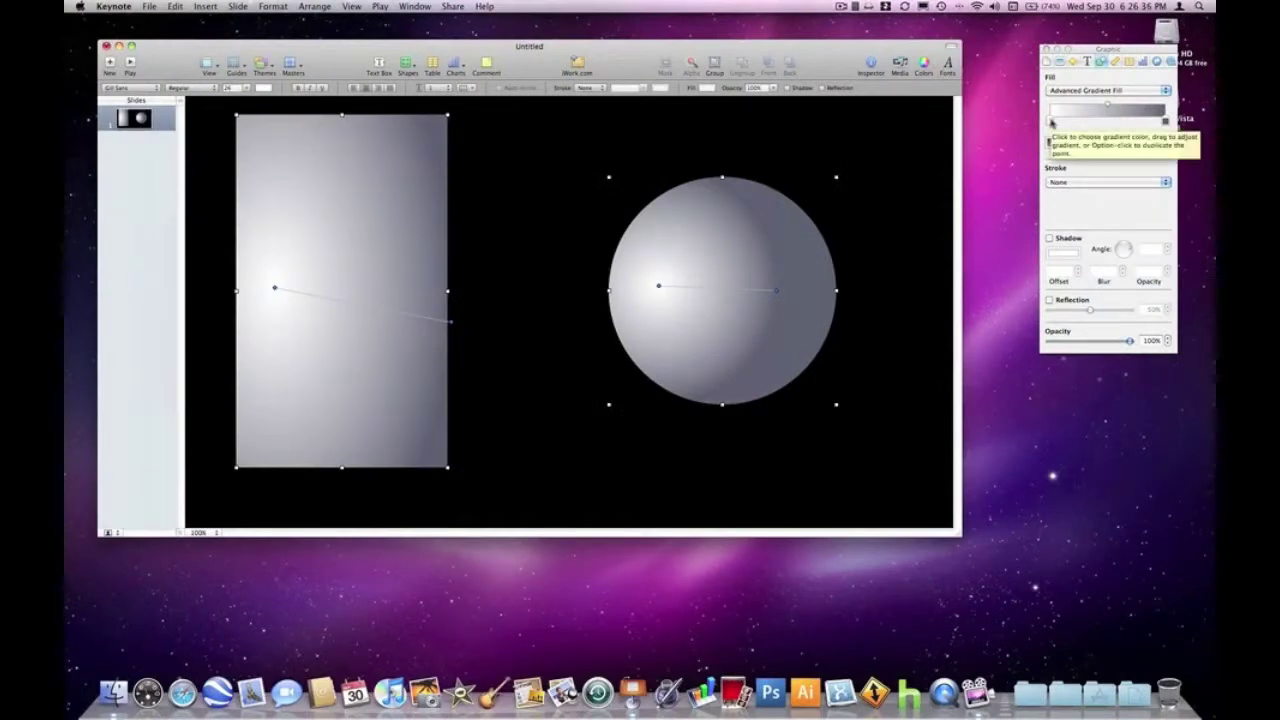
- Color the gradient's left stop Aqua and its right stop Blueberry
click(1050, 121)
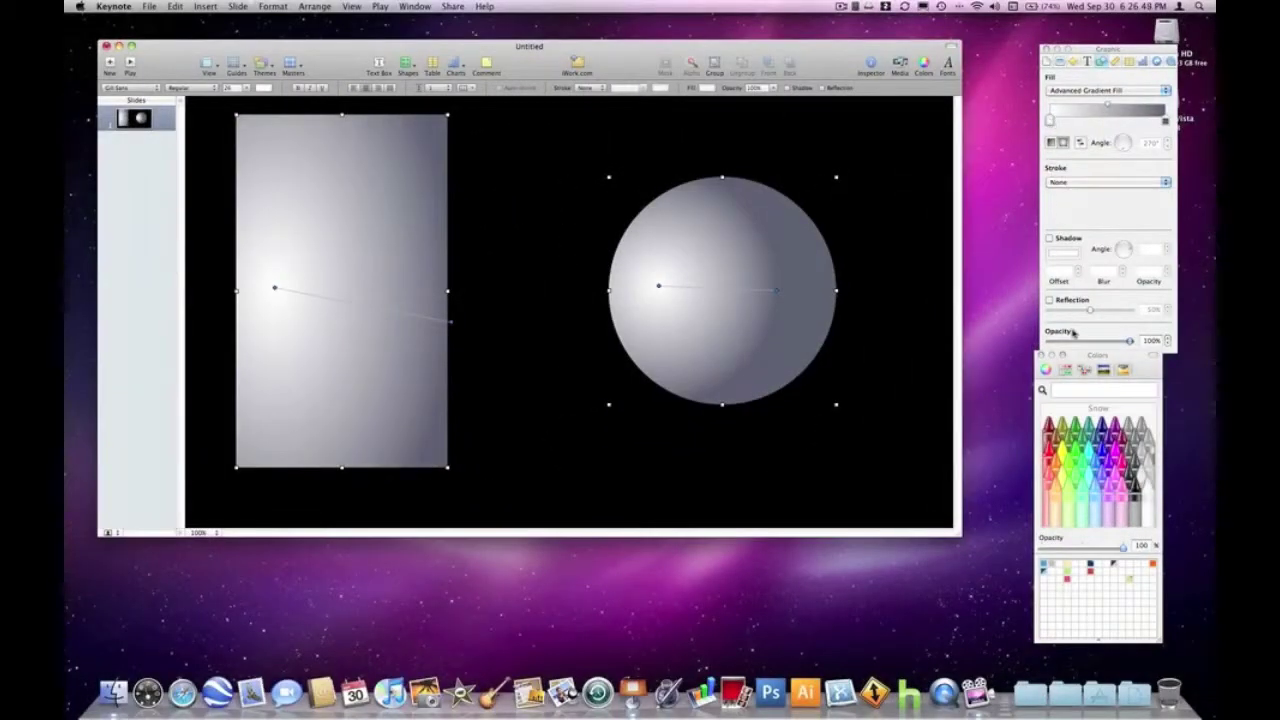
drag(1088, 356, 1096, 368)
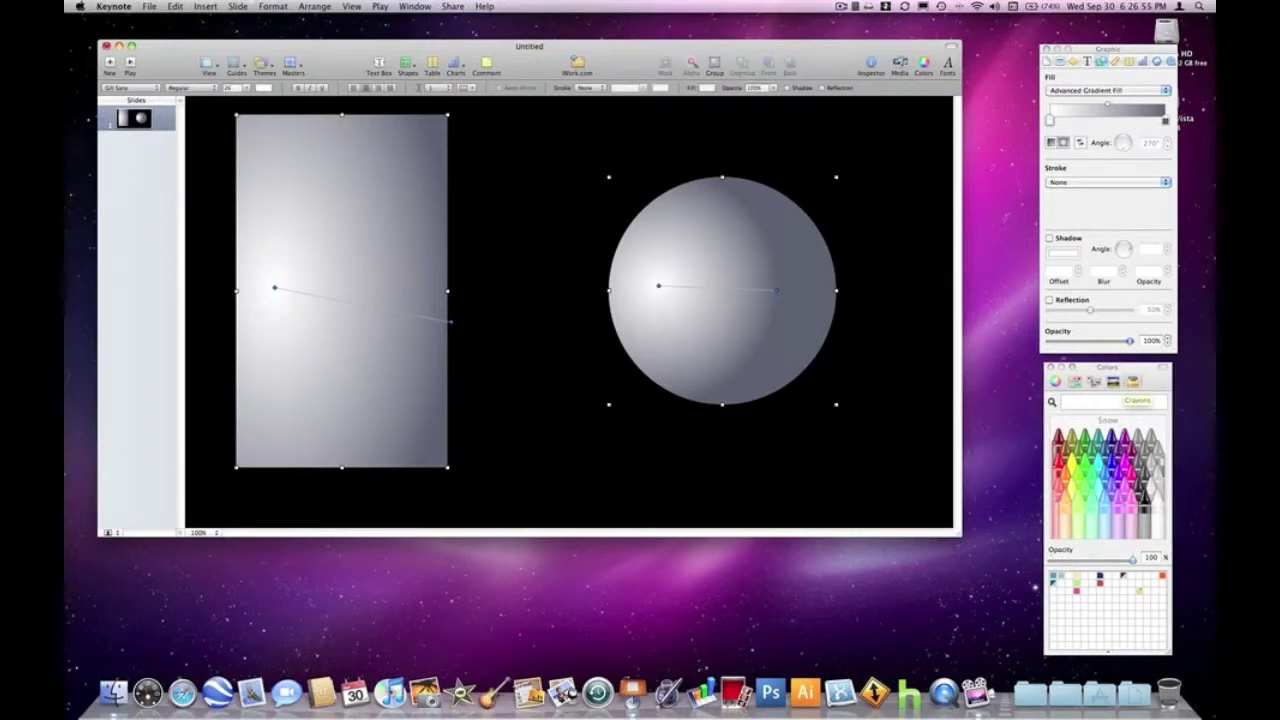
click(1113, 445)
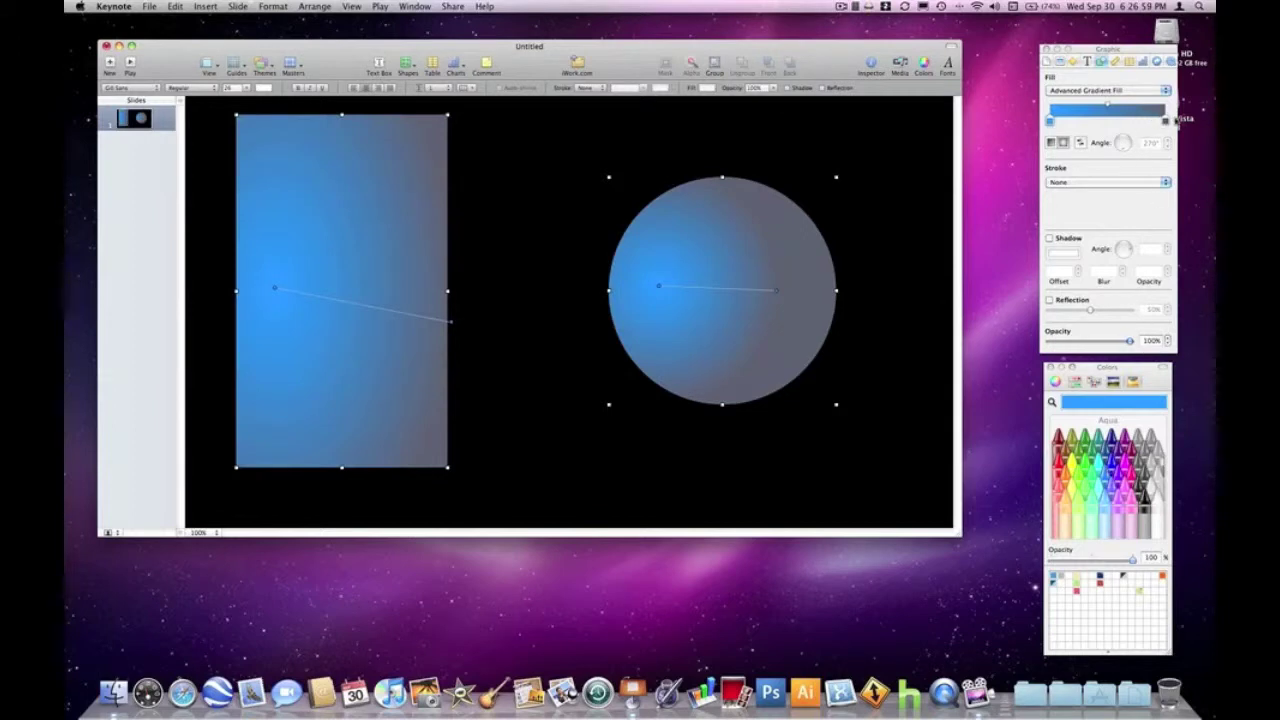
click(1165, 121)
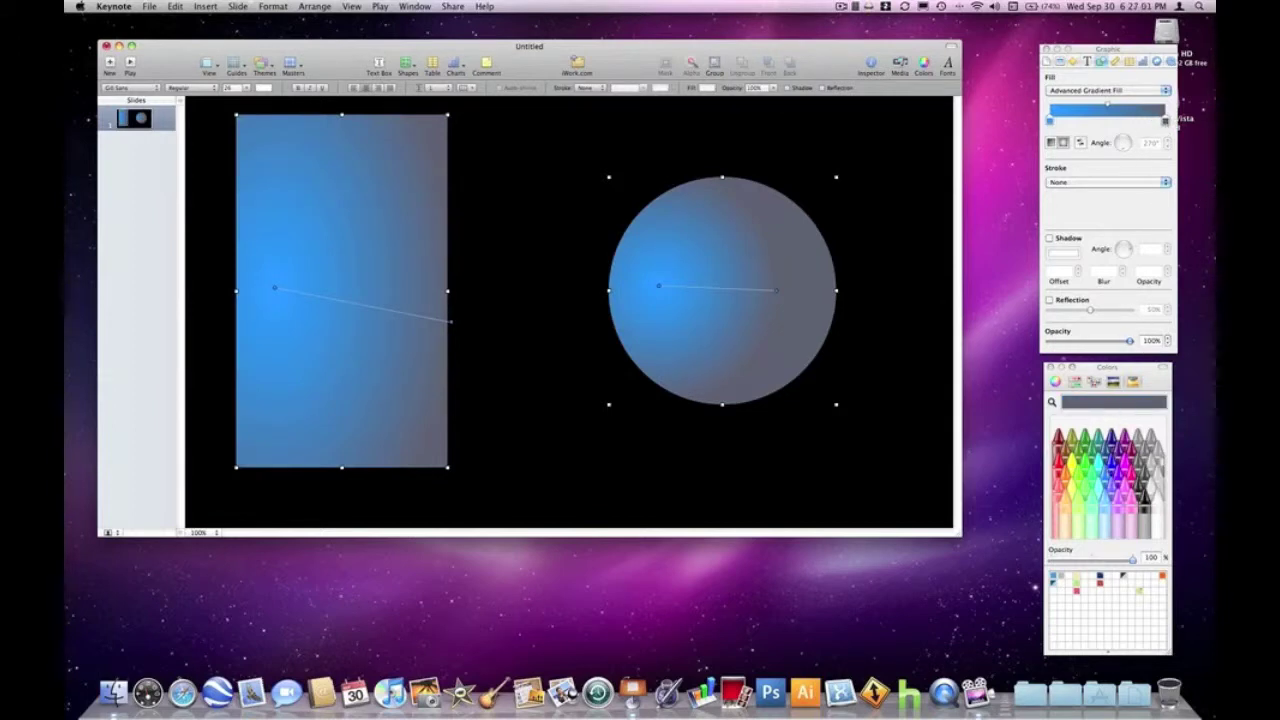
click(1100, 445)
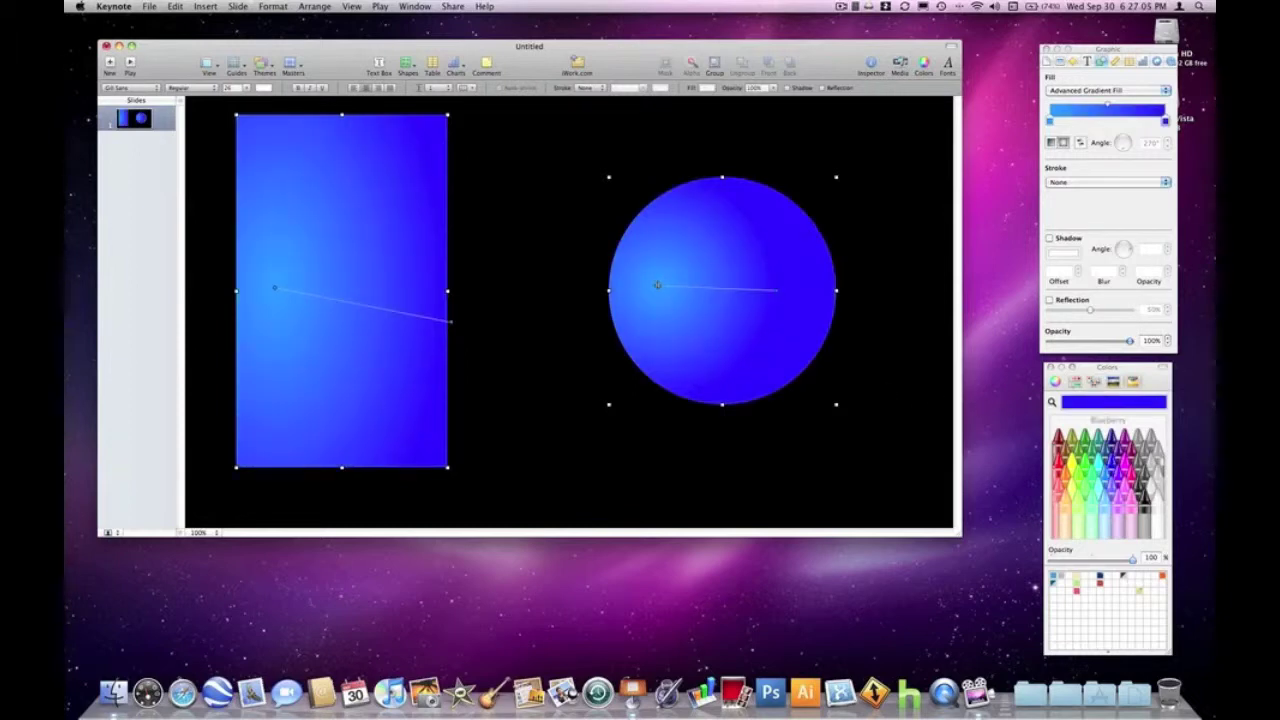
- Add a white Snow stop to the gradient and shift both shapes down slightly
drag(657, 285, 675, 287)
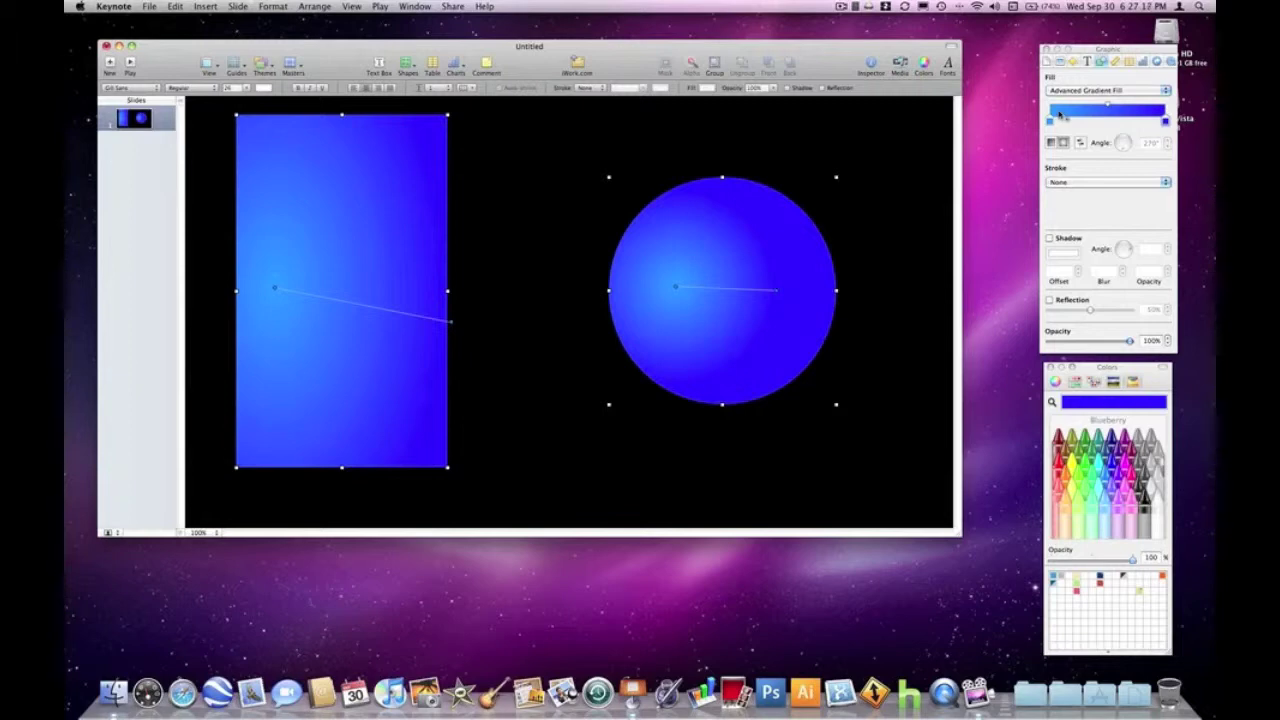
click(1083, 119)
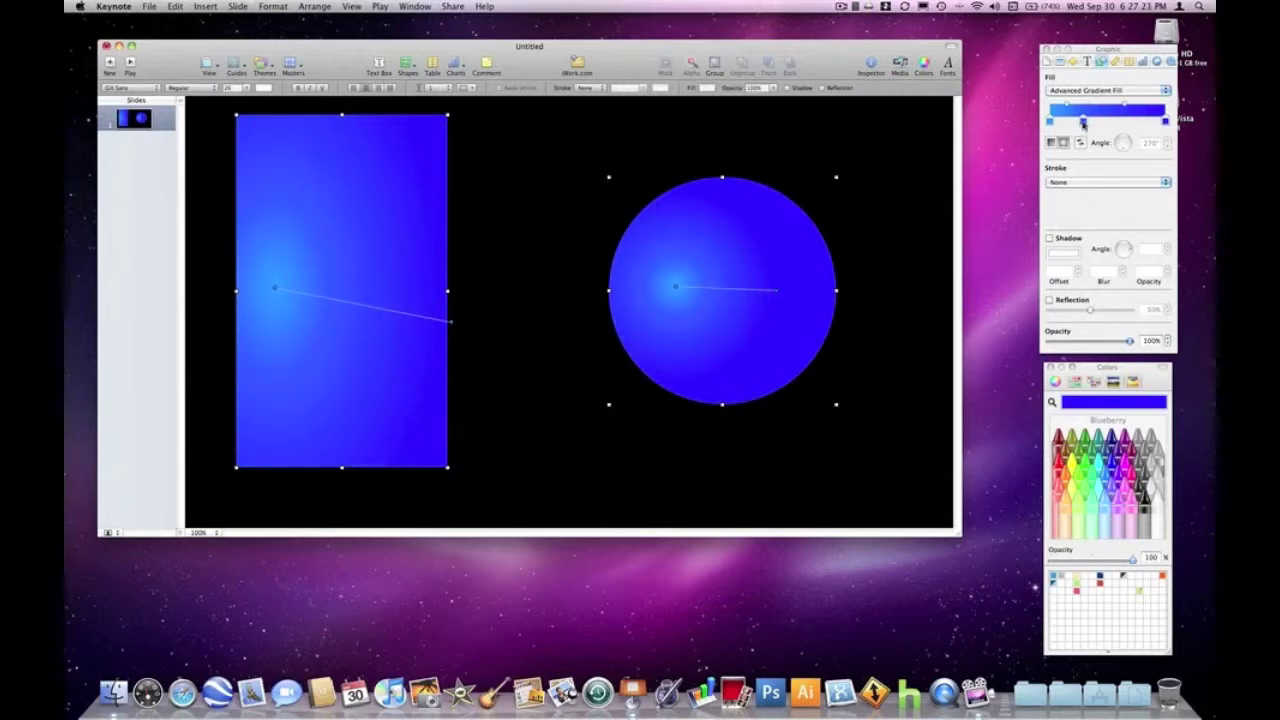
click(1083, 121)
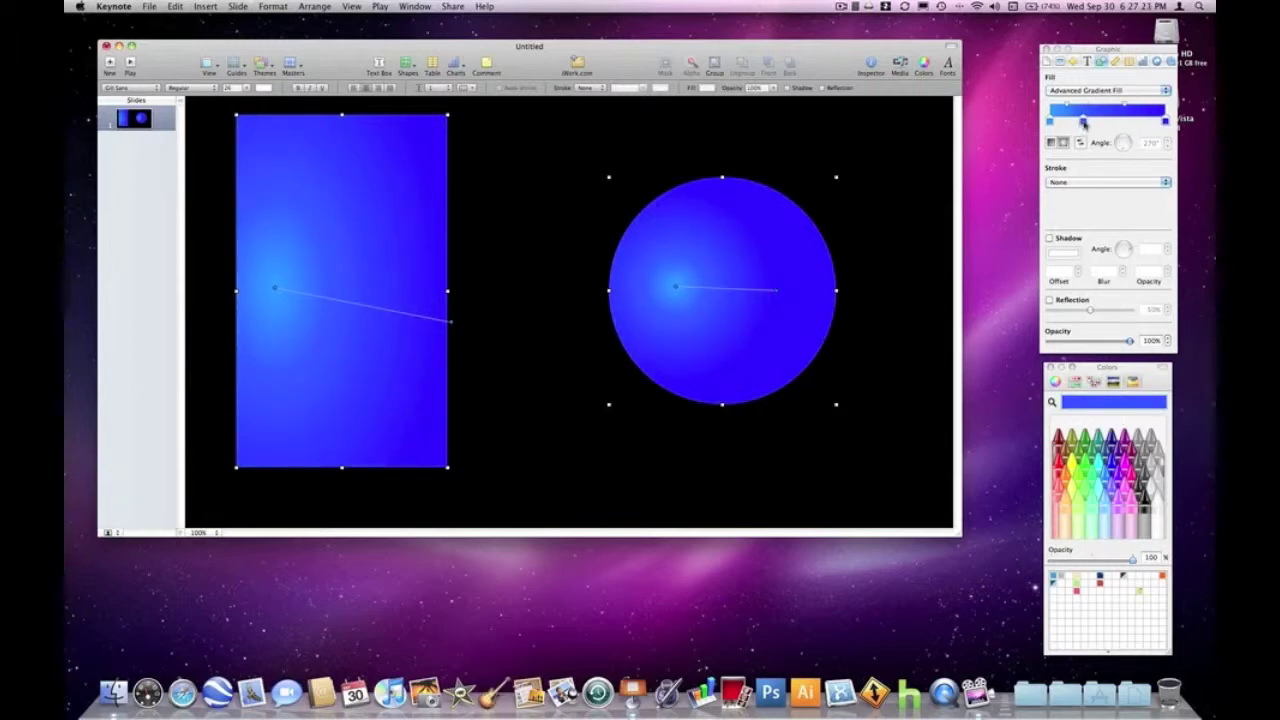
click(1159, 501)
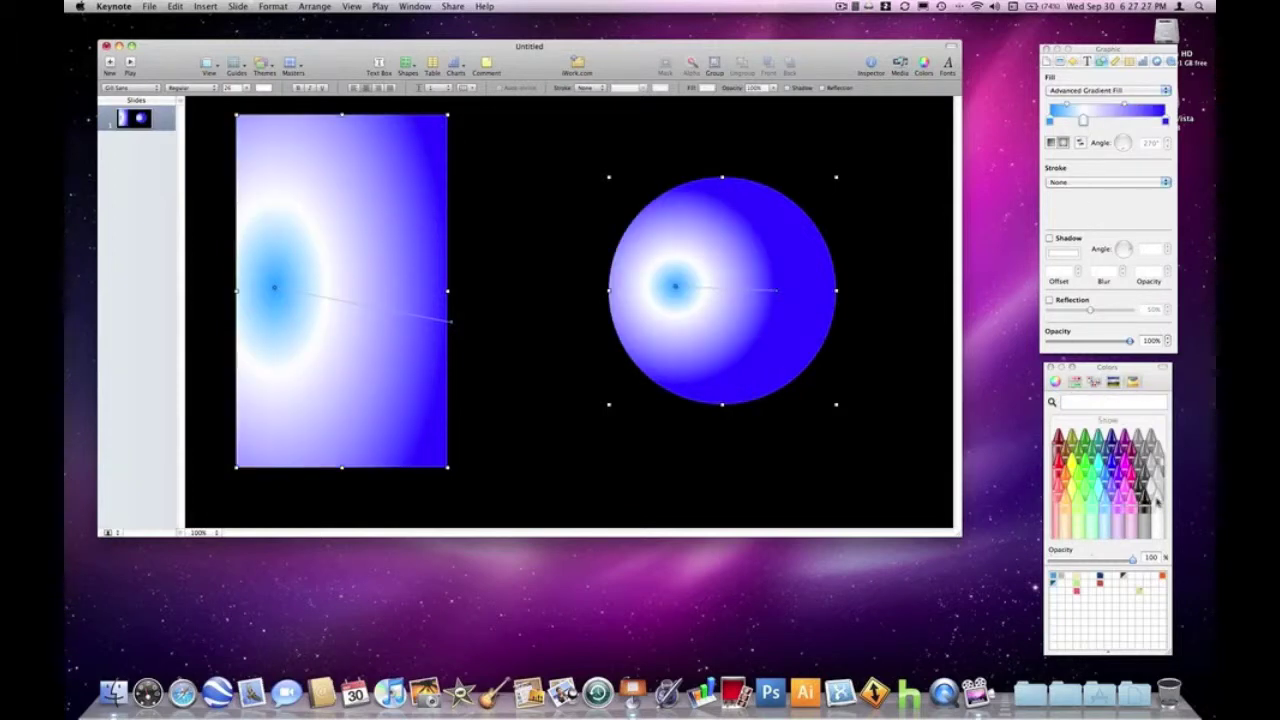
drag(619, 318, 625, 342)
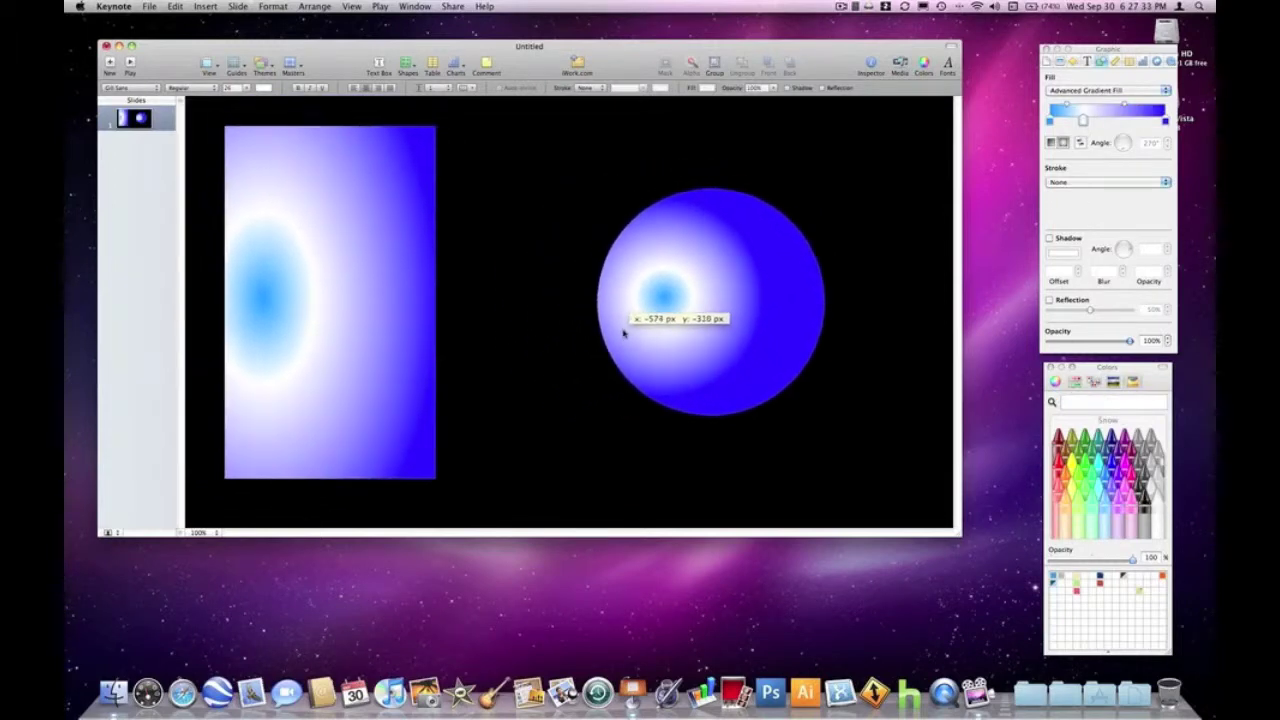
click(866, 382)
- Move the blue circle over the rectangle and add a large new circle at the right
mouse_move(761, 339)
mouse_down()
mouse_move(528, 363)
mouse_move(480, 318)
mouse_up()
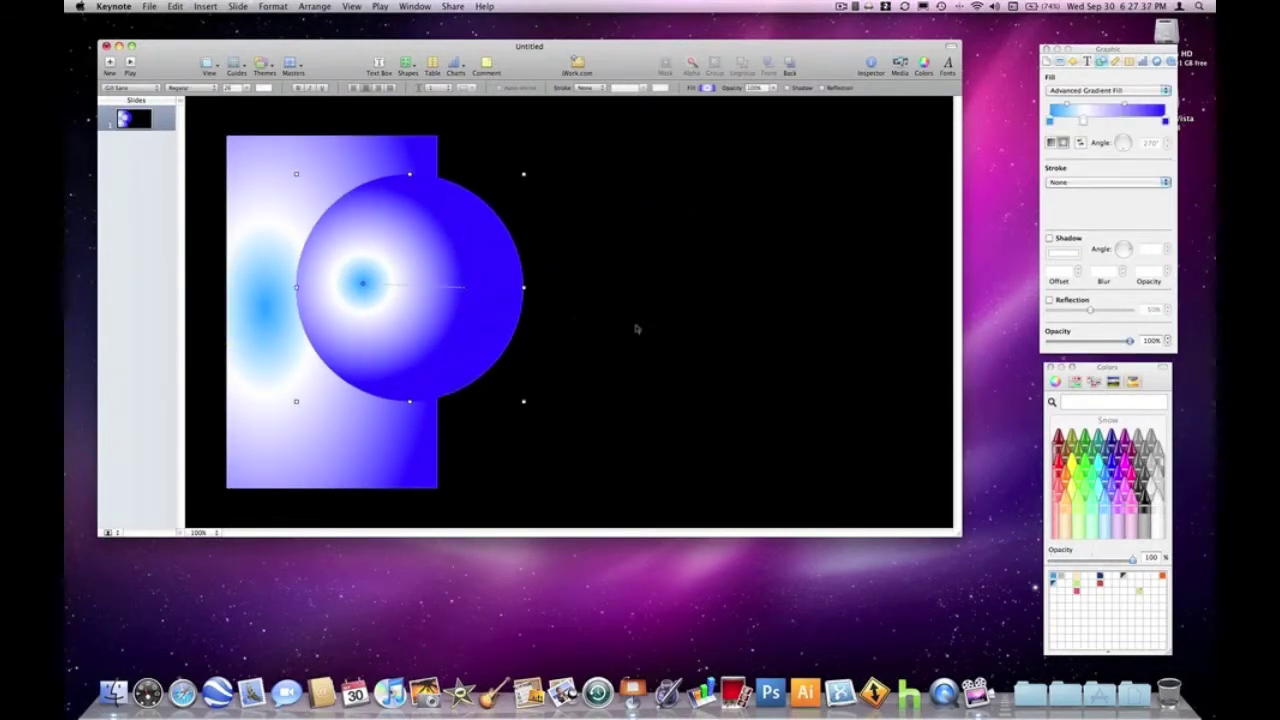
click(407, 66)
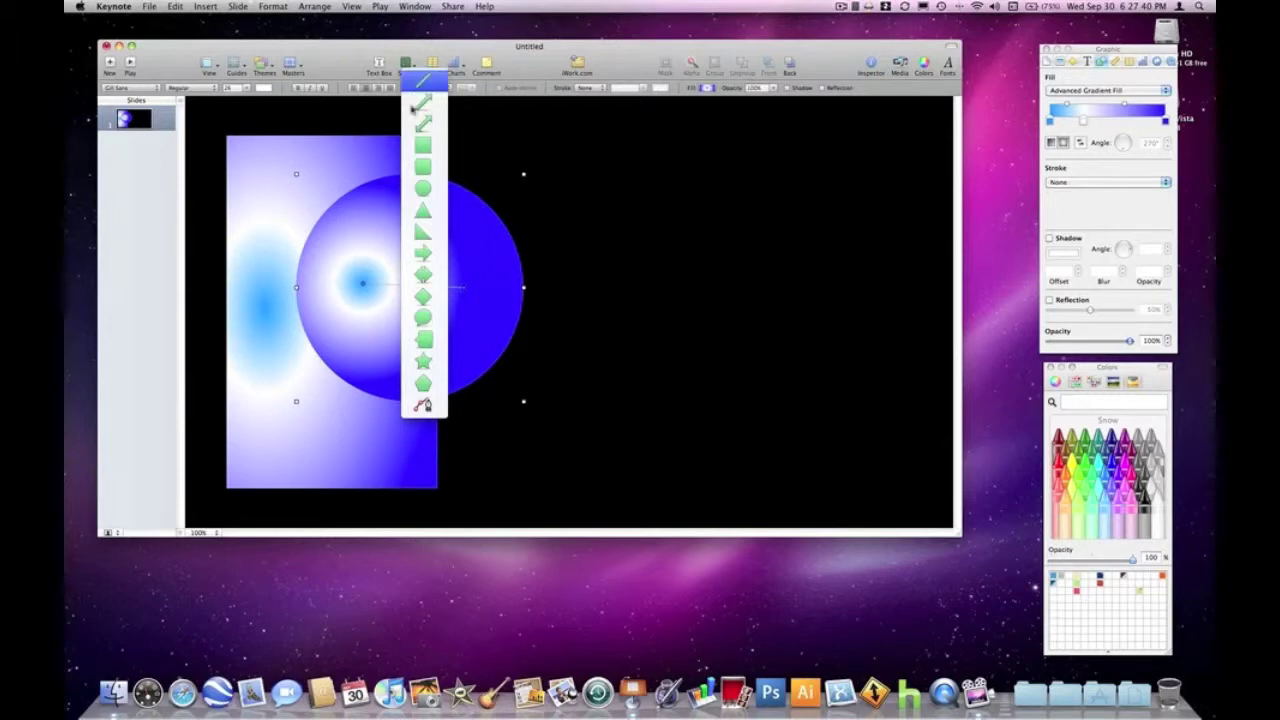
click(420, 190)
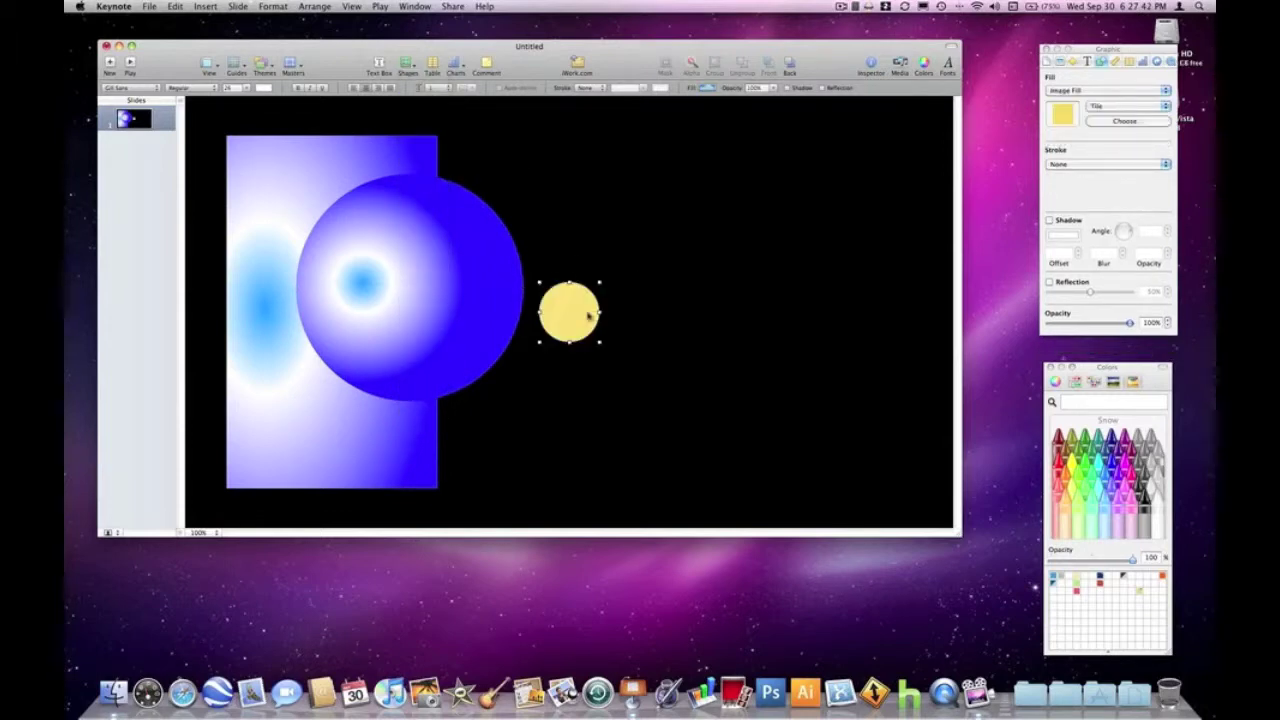
drag(588, 316, 746, 176)
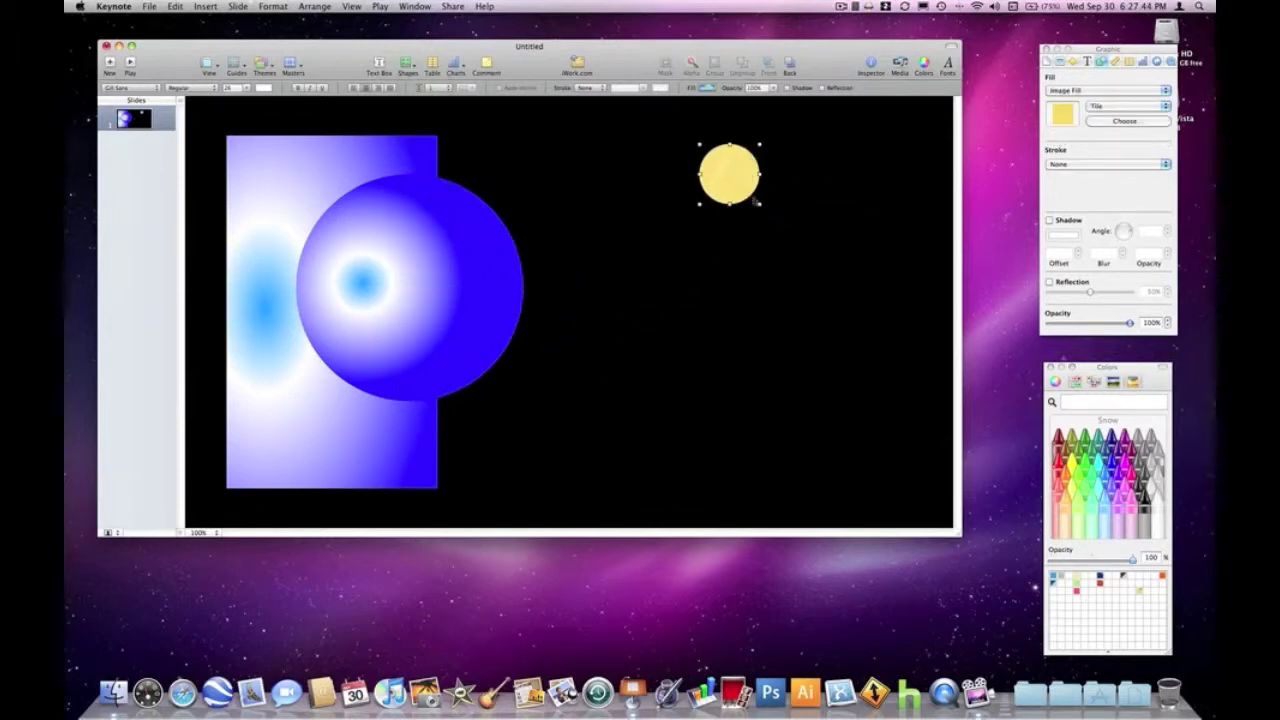
drag(756, 202, 928, 371)
mouse_move(894, 266)
mouse_down()
mouse_move(843, 236)
mouse_move(807, 253)
mouse_up()
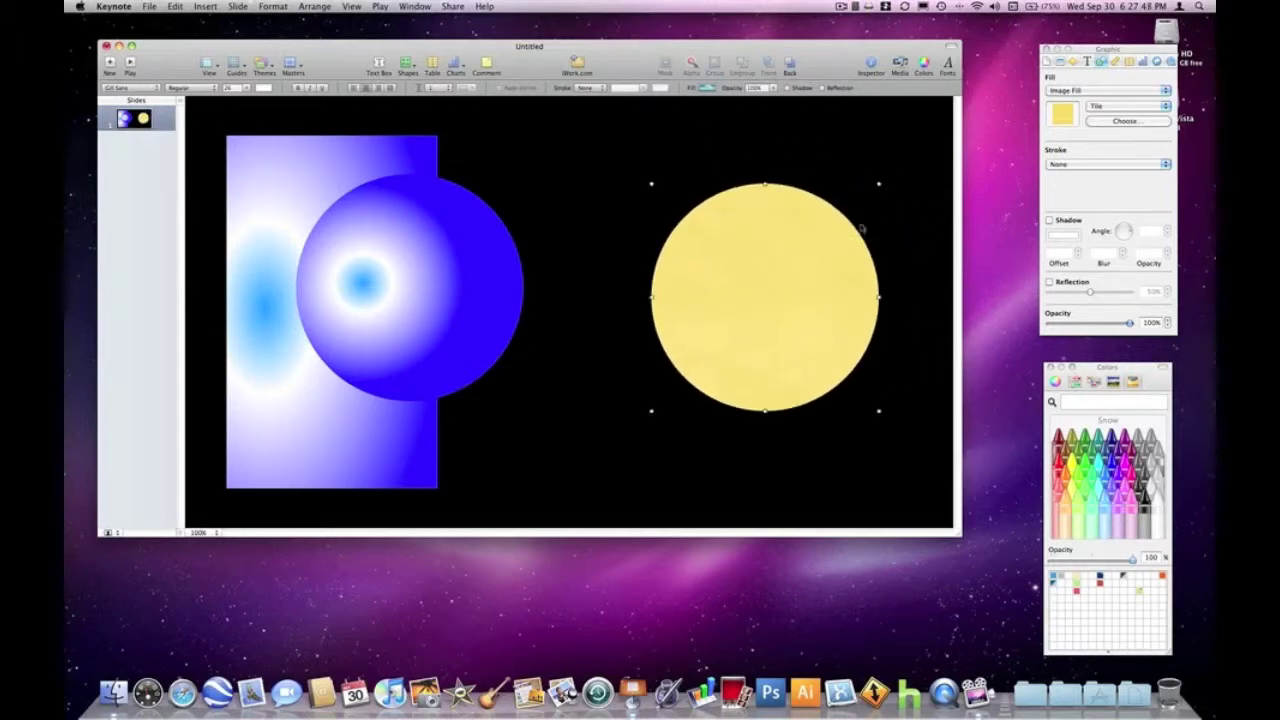
click(1093, 90)
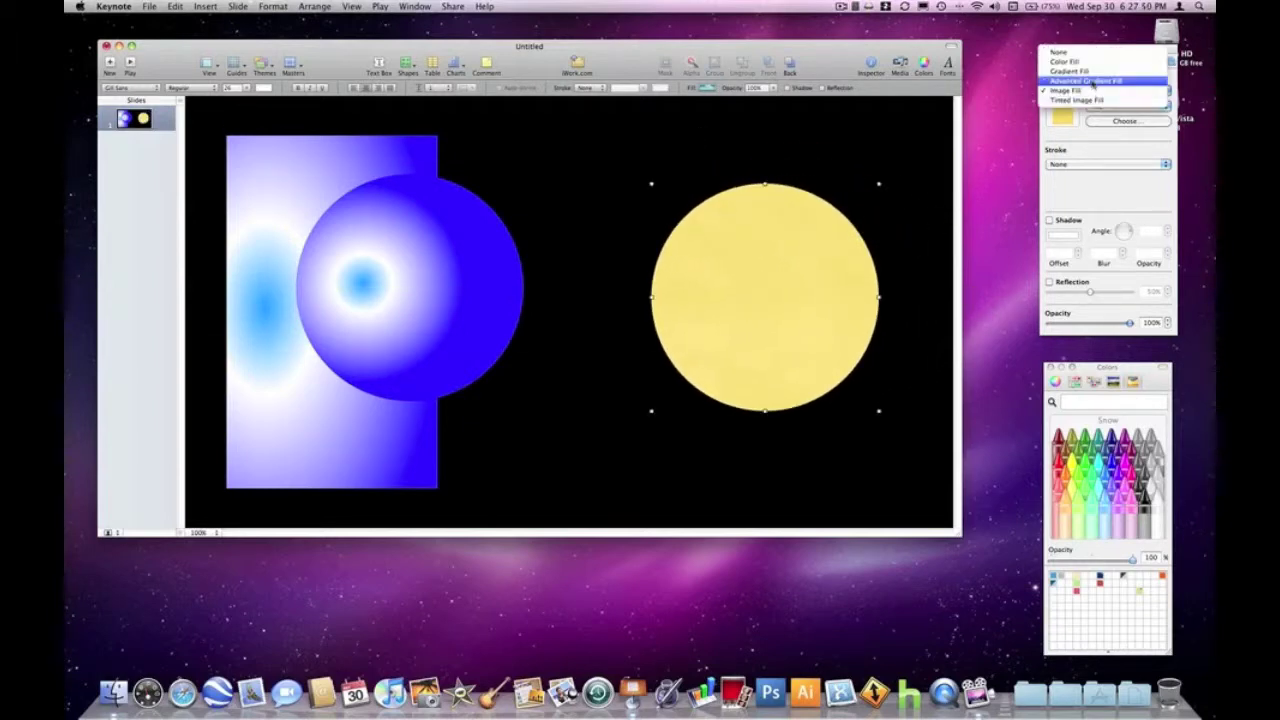
- Give the new circle an advanced gradient with a Silver outer stop and a widened blue centre
click(1092, 81)
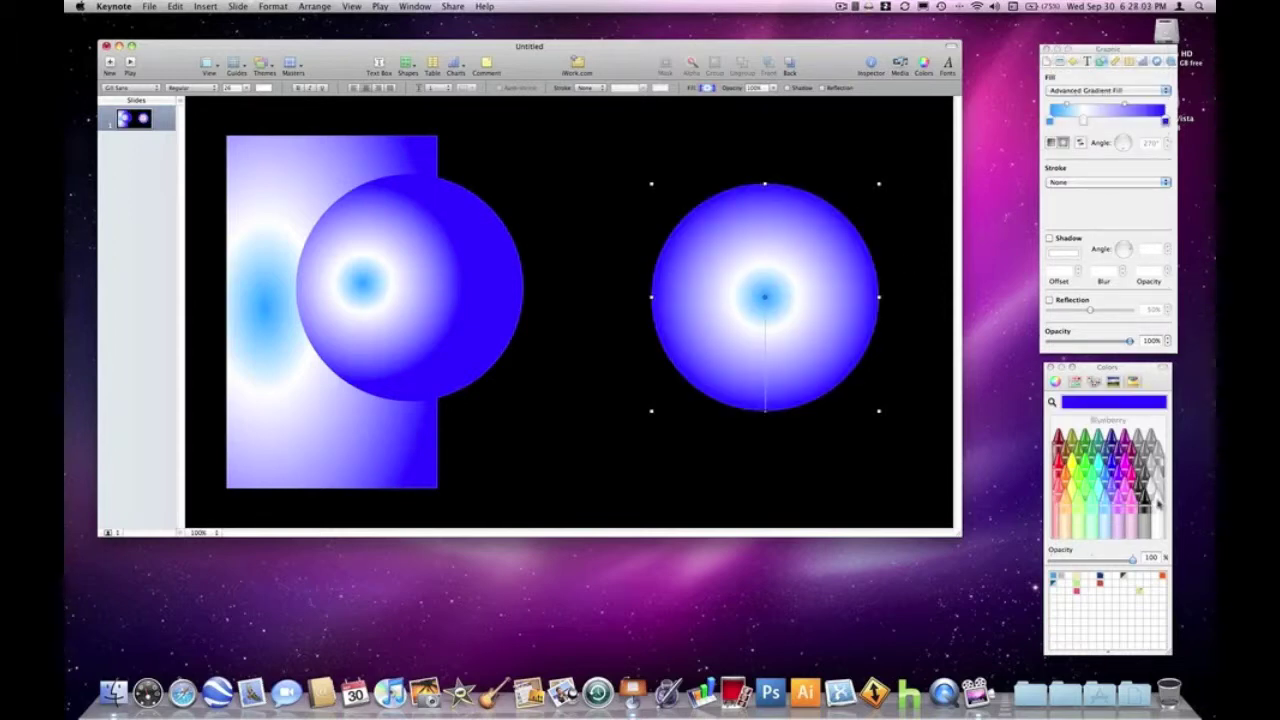
click(1158, 474)
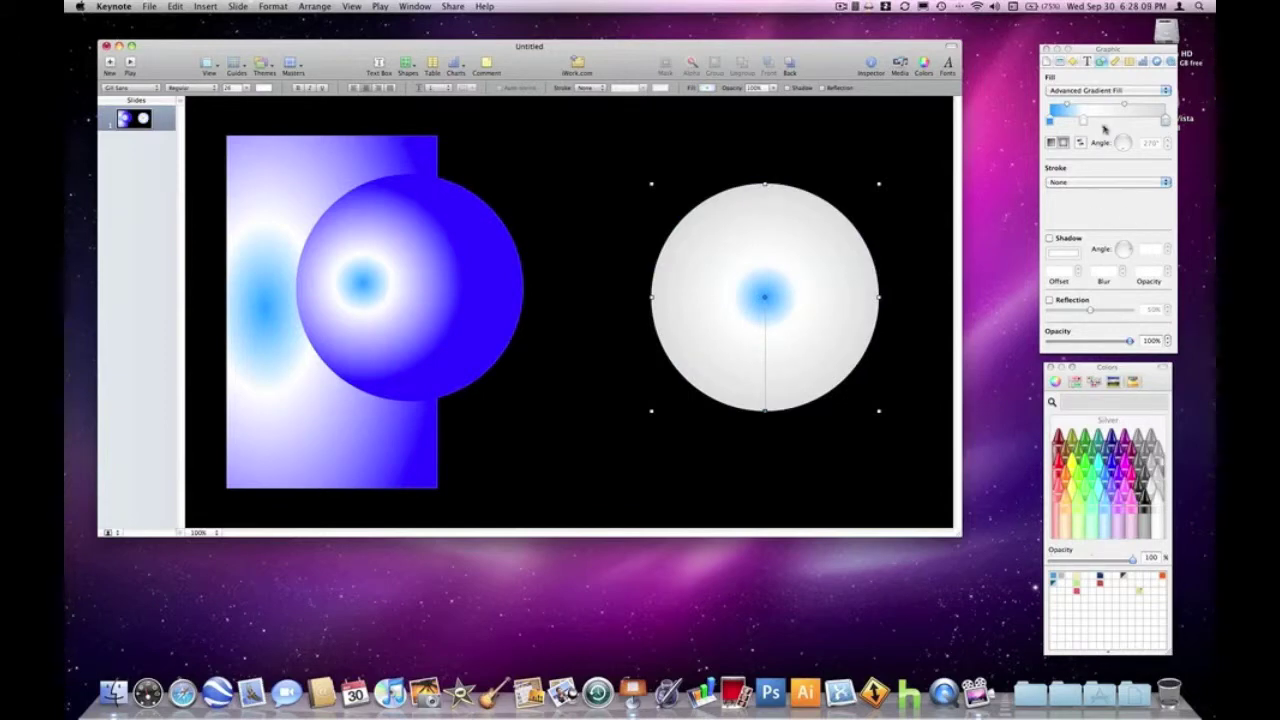
drag(1131, 107, 1087, 107)
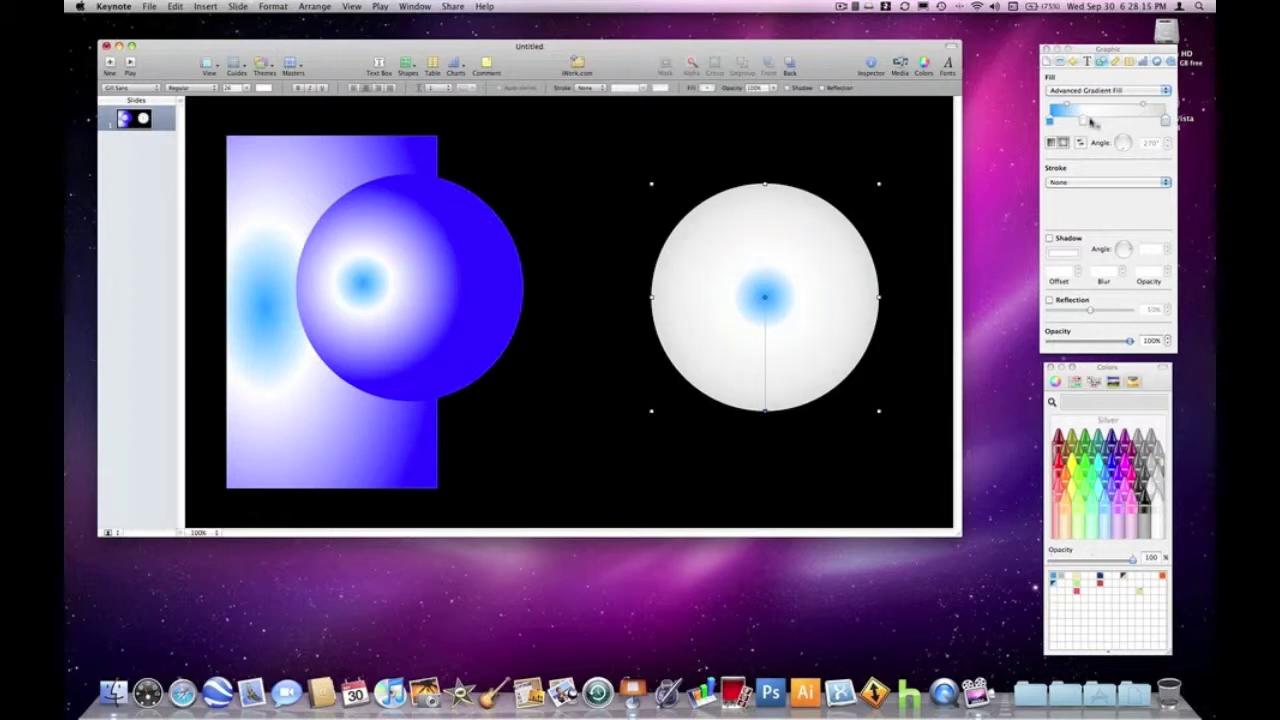
drag(1083, 122, 1136, 121)
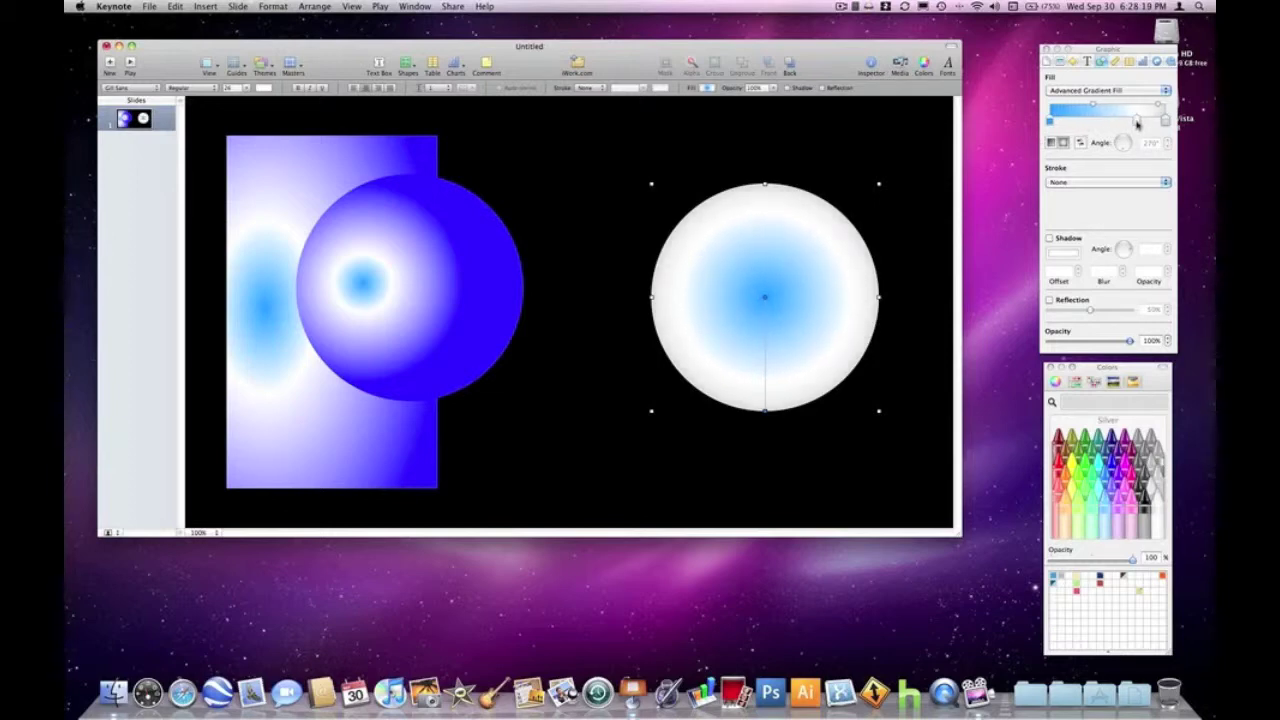
- Add a Licorice black stop and arrange the stops into a bright blue iris with a thin dark rim
click(1114, 120)
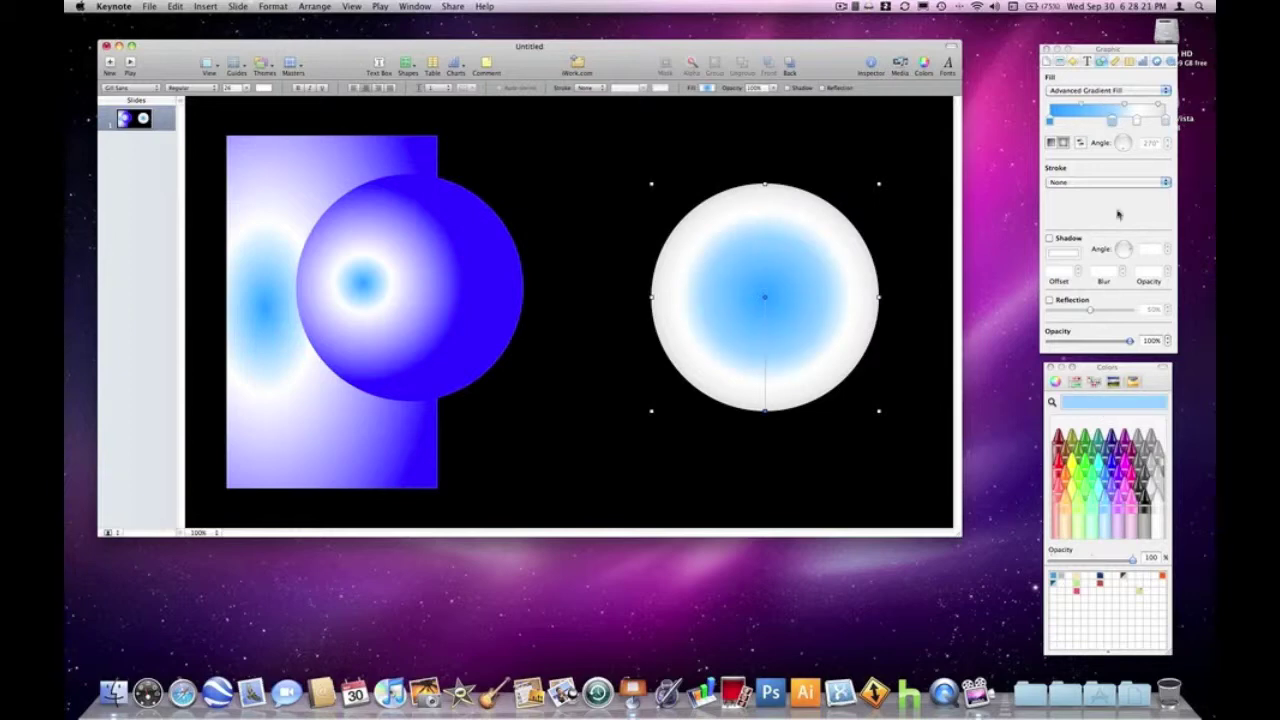
click(1150, 505)
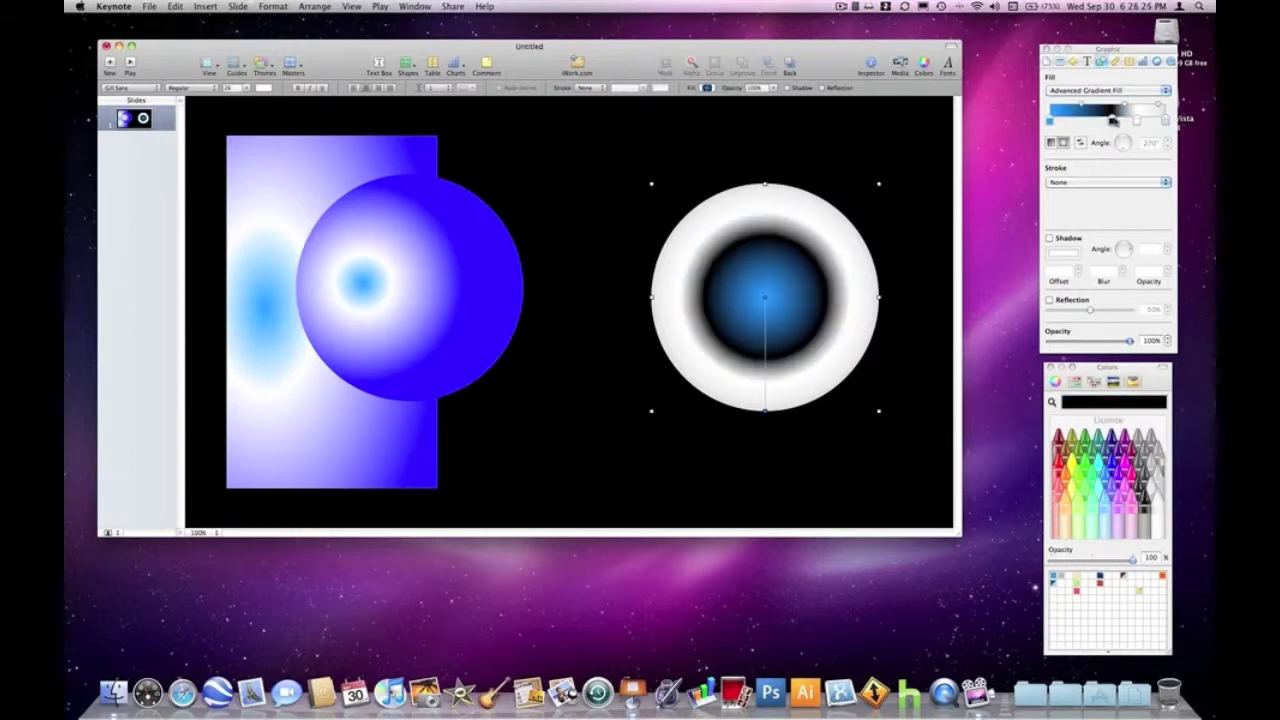
mouse_move(1113, 120)
mouse_down()
mouse_move(1128, 121)
mouse_move(1106, 121)
mouse_up()
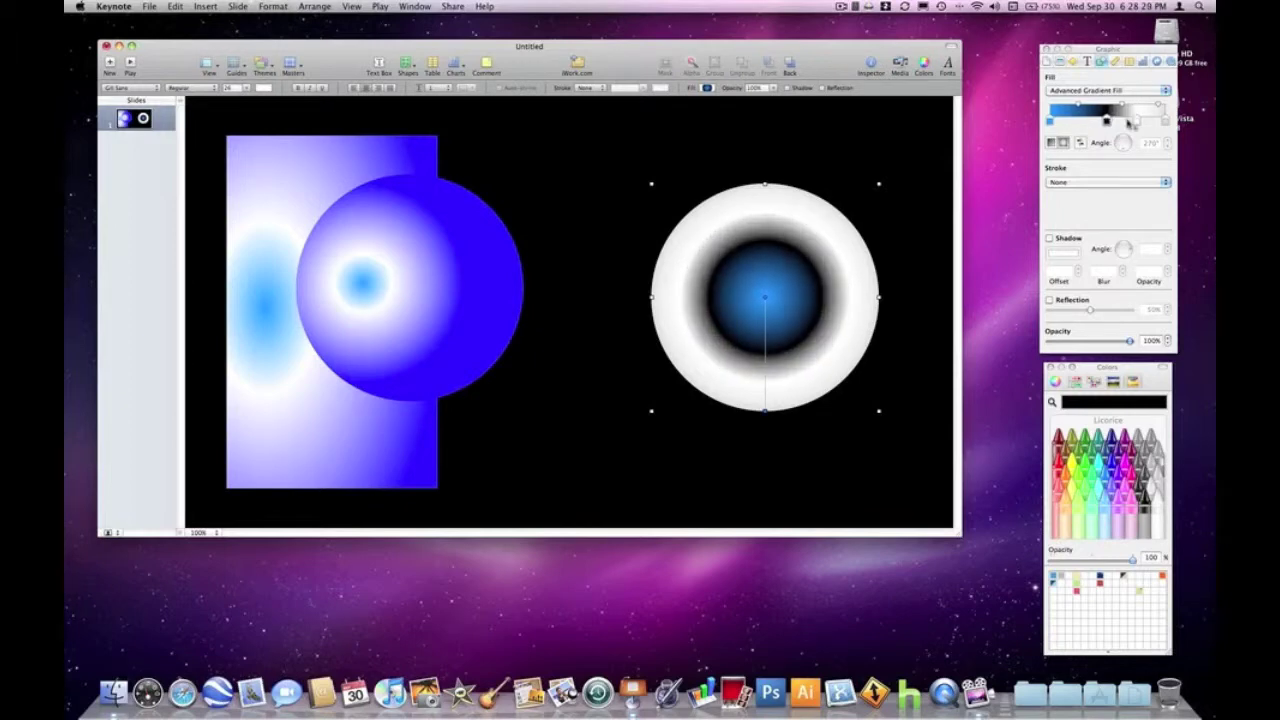
drag(1136, 121, 1113, 122)
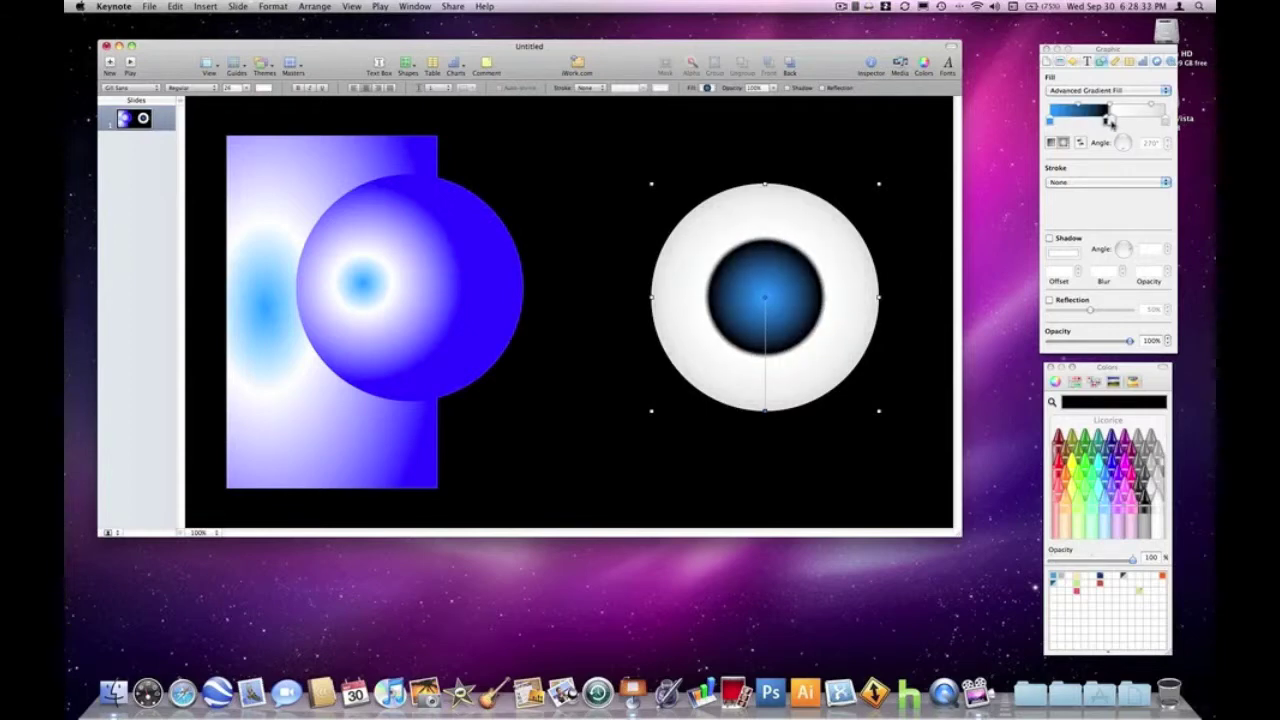
drag(1113, 122, 1109, 121)
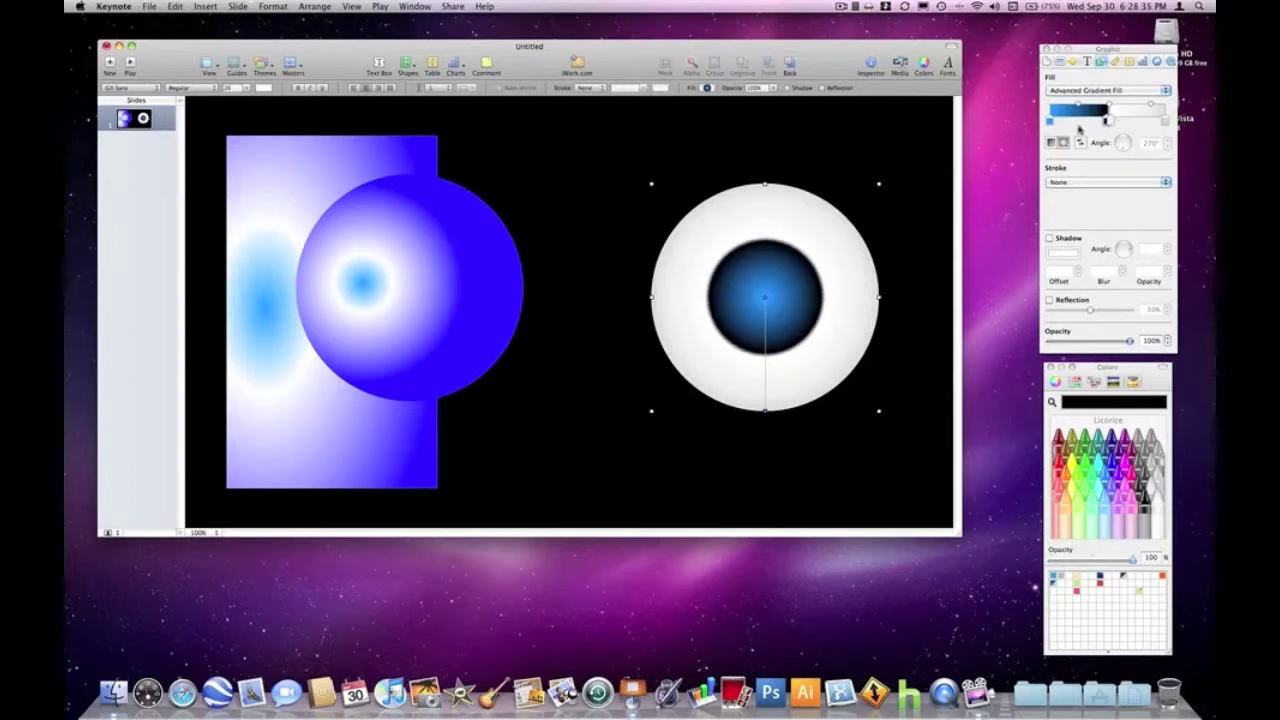
drag(1049, 121, 1085, 121)
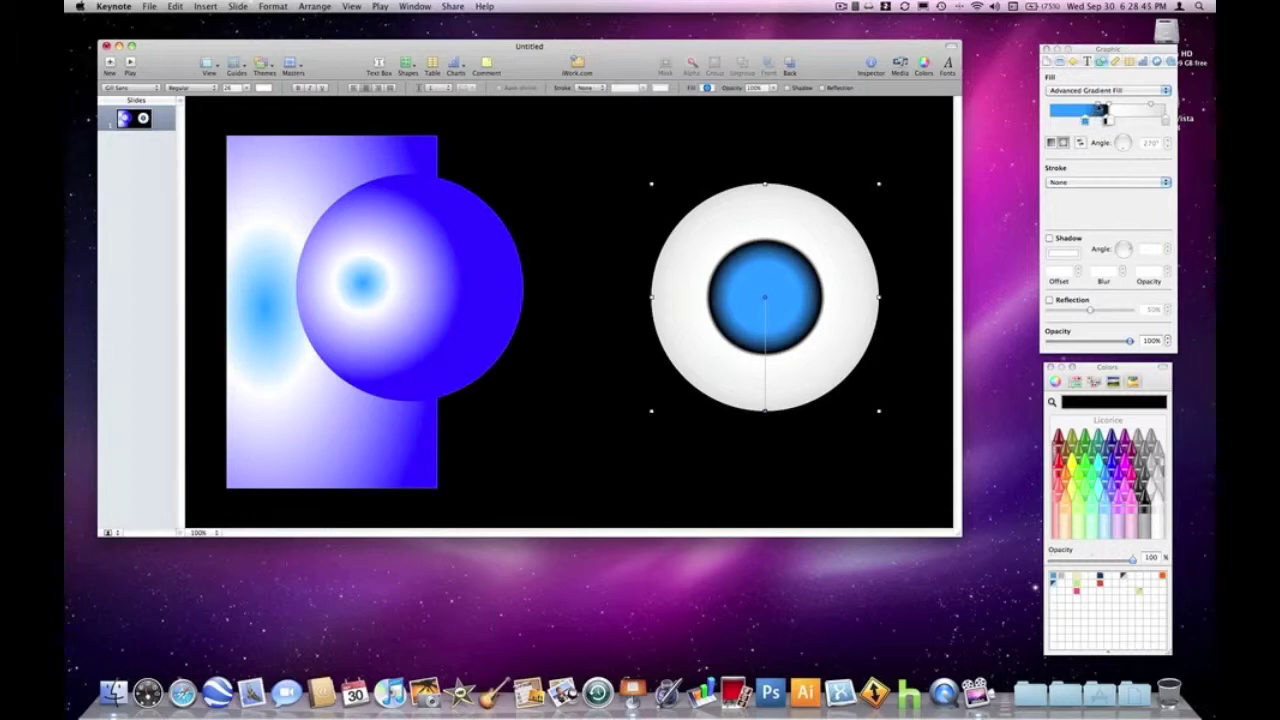
drag(1100, 109, 1105, 111)
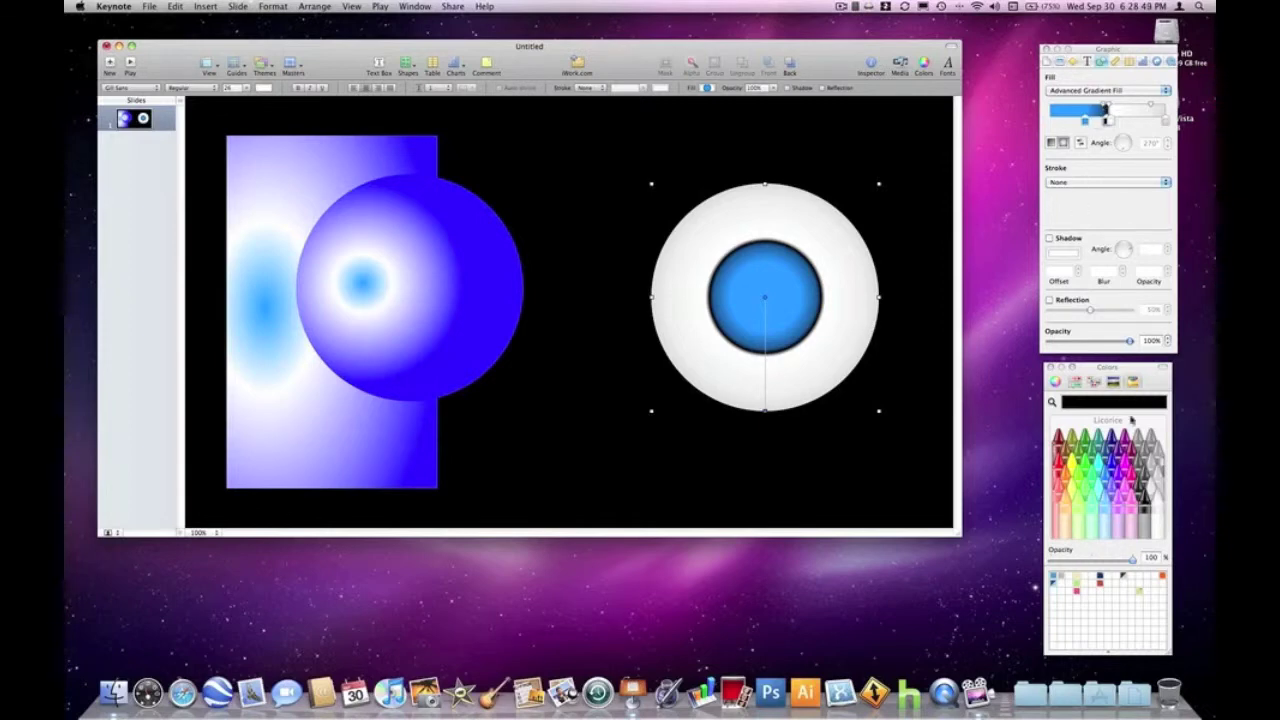
- Make the gradient centre a small black pupil, nudge the eye up-left, and set the rim to Steel
click(1059, 113)
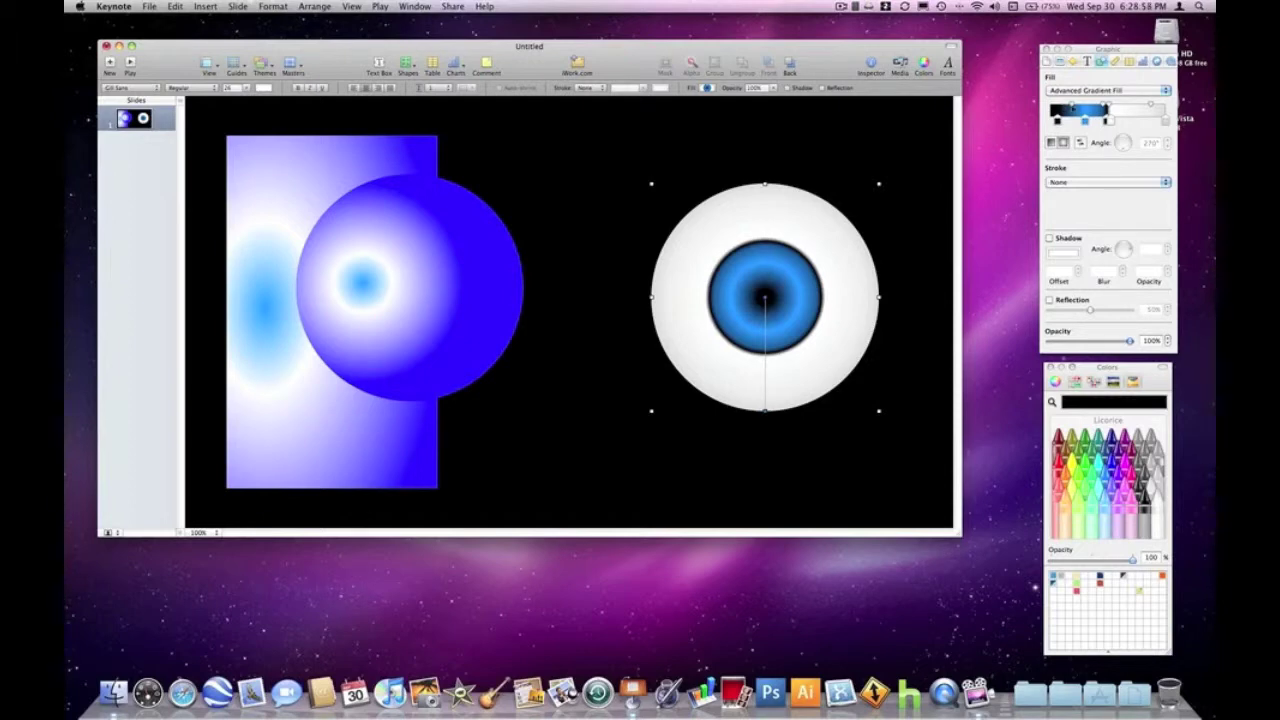
mouse_move(1074, 106)
mouse_down()
mouse_move(1062, 107)
mouse_move(1078, 107)
mouse_move(1068, 120)
mouse_up()
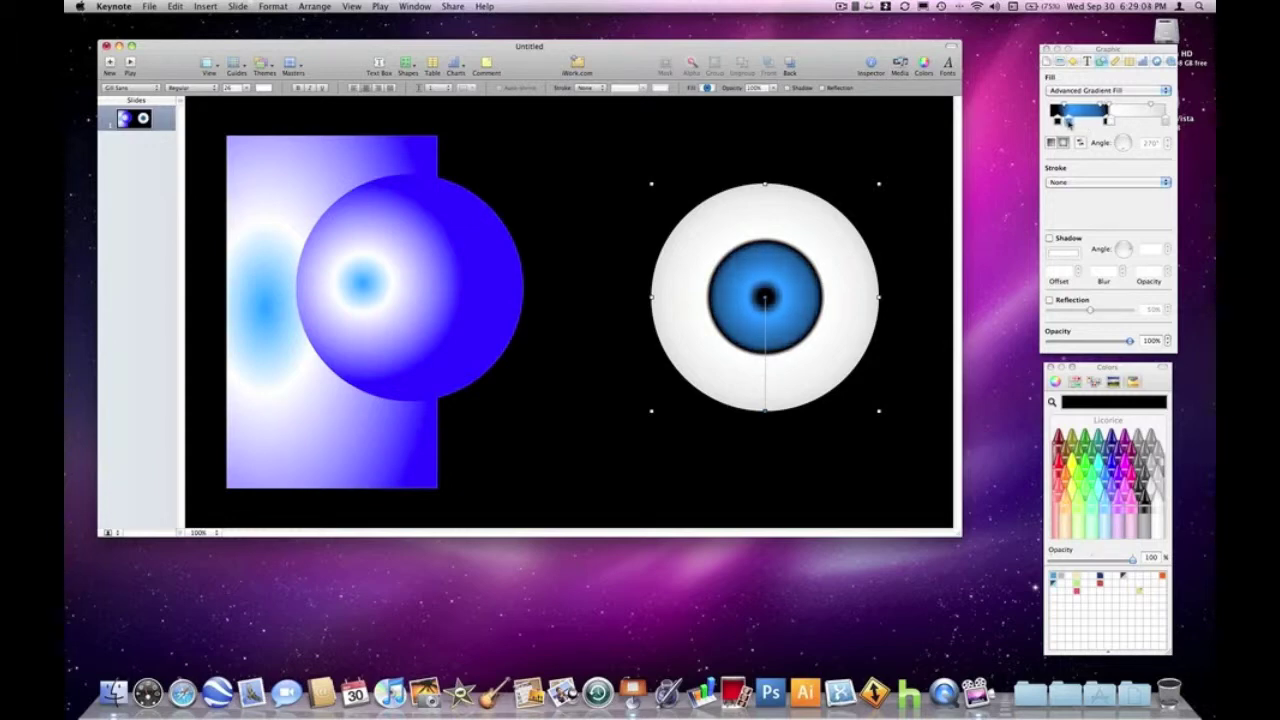
drag(1060, 120, 1066, 121)
drag(805, 199, 796, 180)
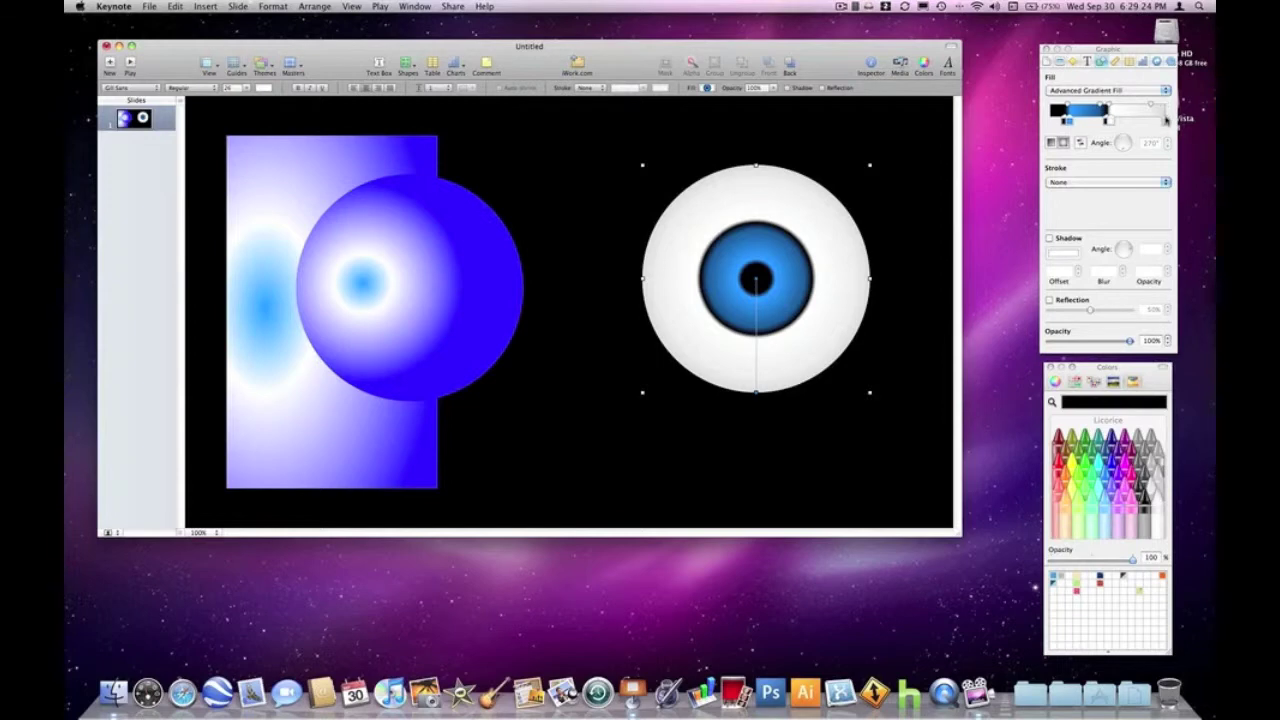
click(1165, 120)
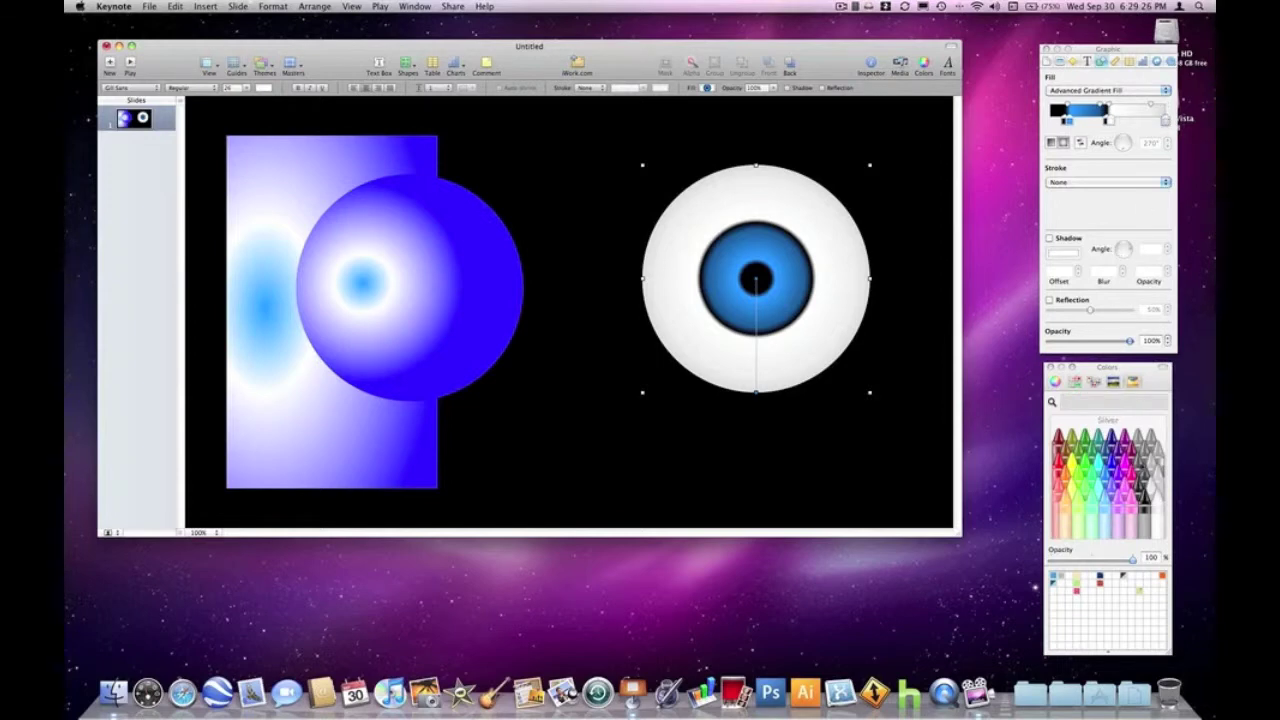
click(1143, 455)
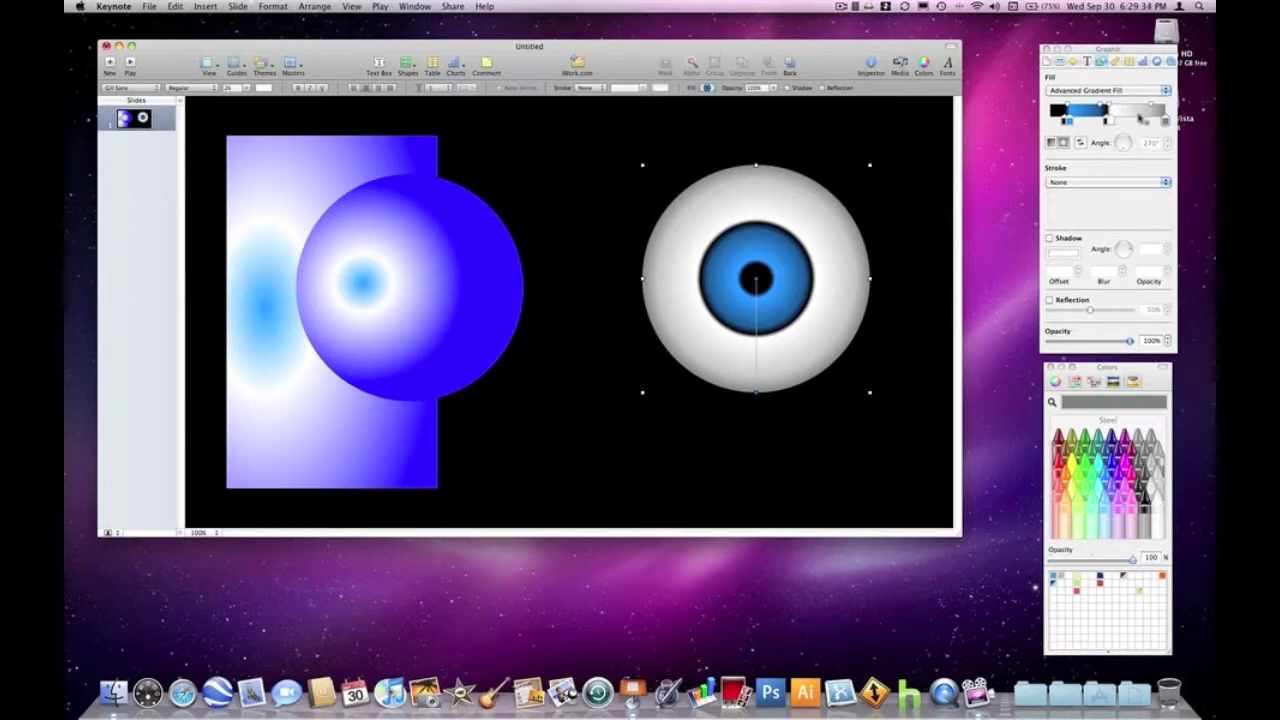
- Set the white gradient stop to Snow and slide it so grey shows only at the rim
click(1140, 118)
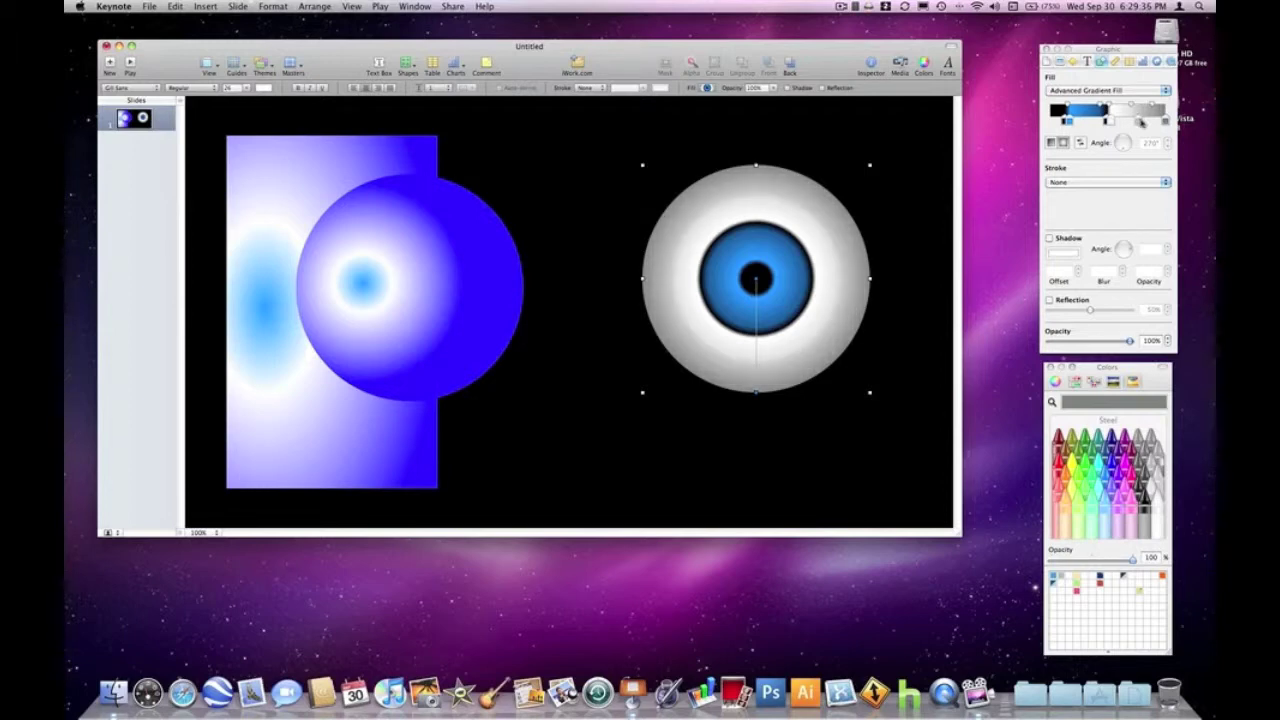
click(1156, 498)
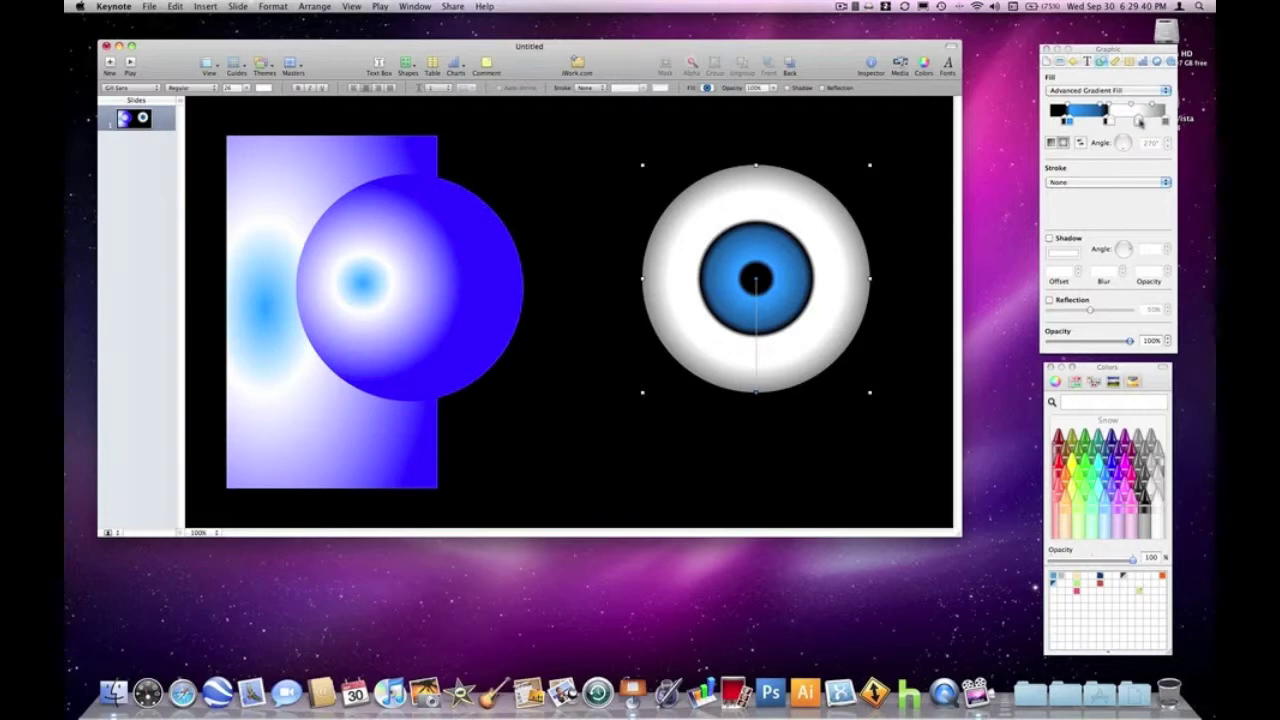
drag(1138, 120, 1137, 120)
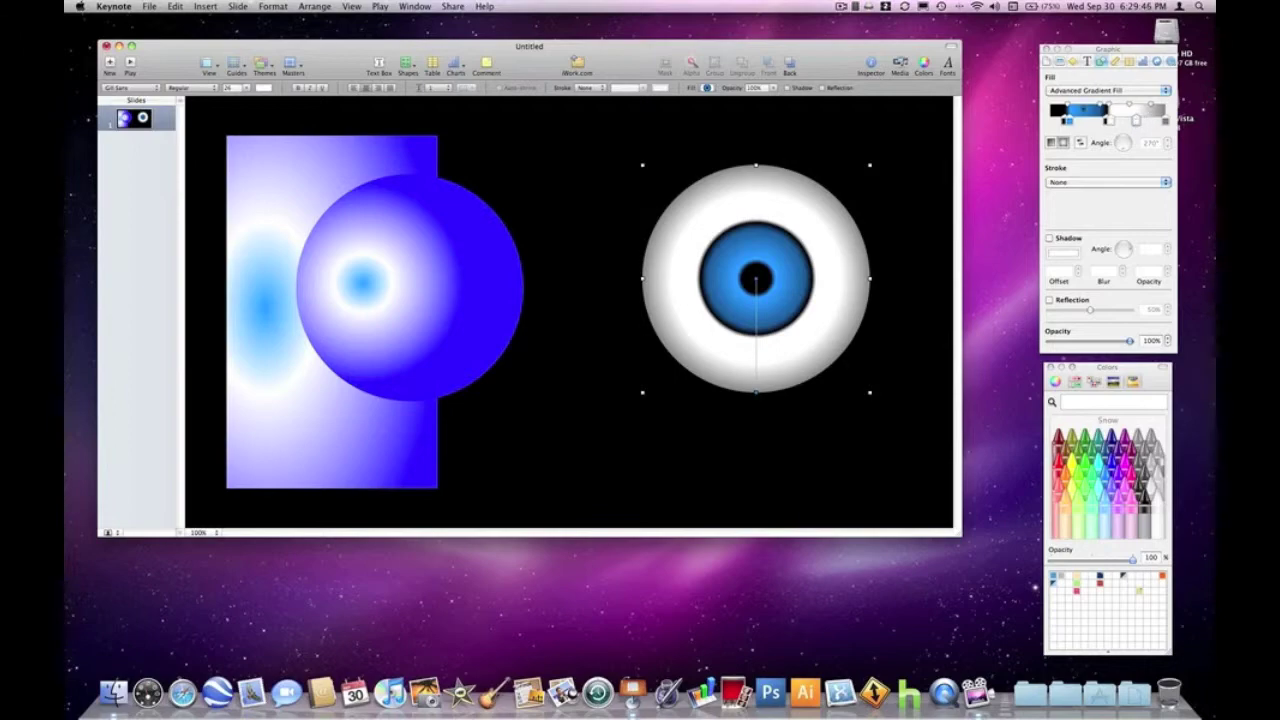